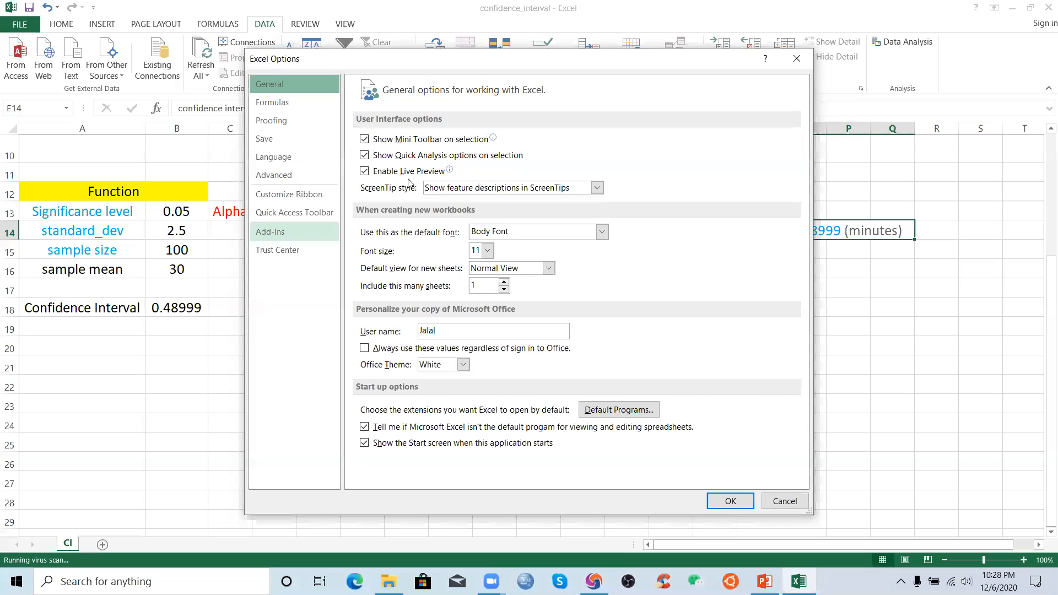
Disable the Analysis ToolPak in the Excel add-ins.
left_click(443, 171)
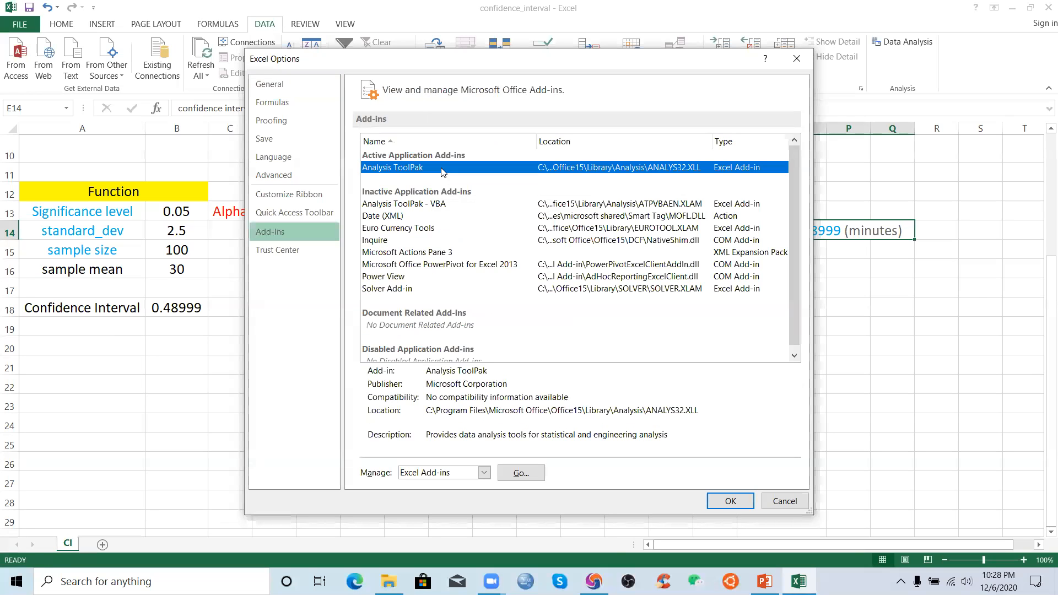
left_click(521, 474)
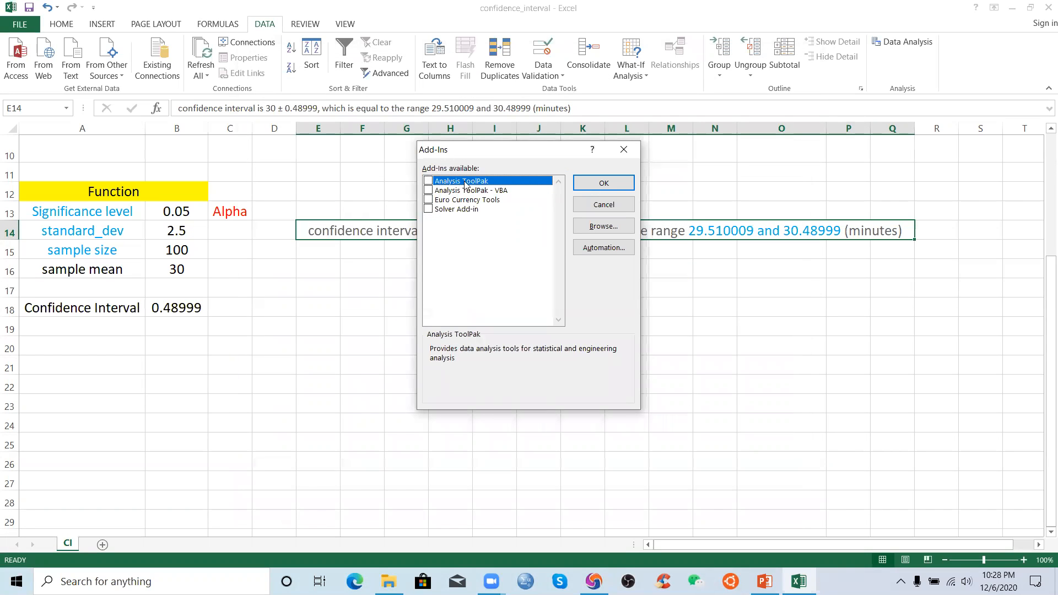
left_click(603, 183)
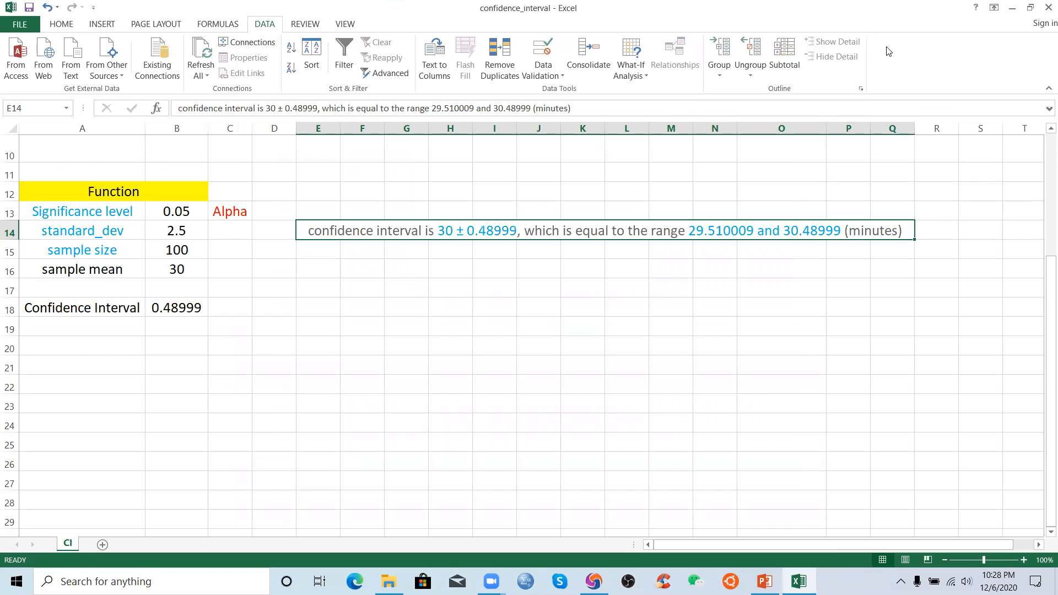
Enable the Analysis ToolPak in the Excel add-ins through the program options.
left_click(19, 24)
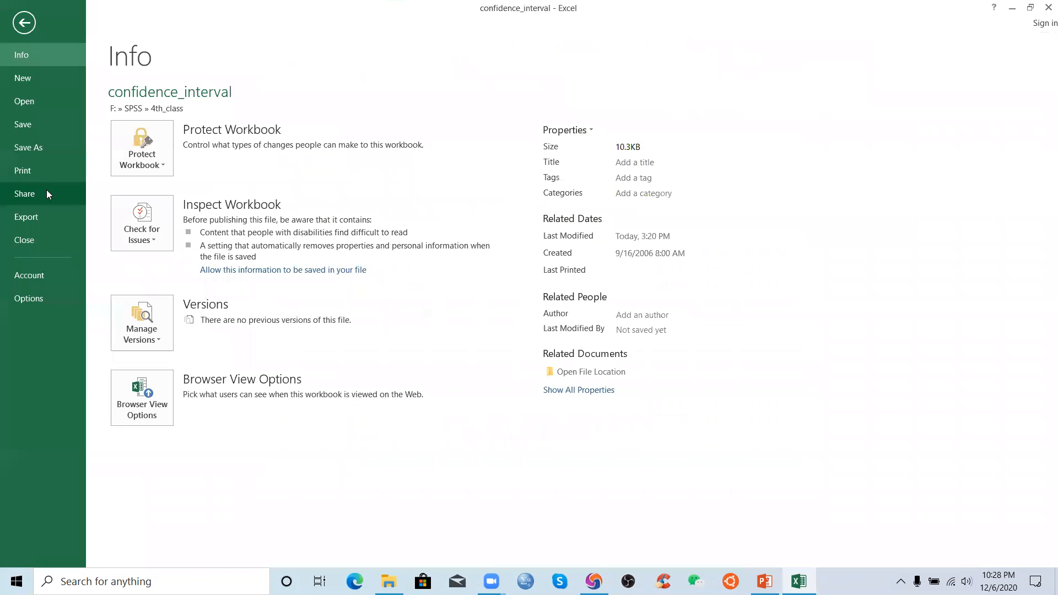
left_click(36, 302)
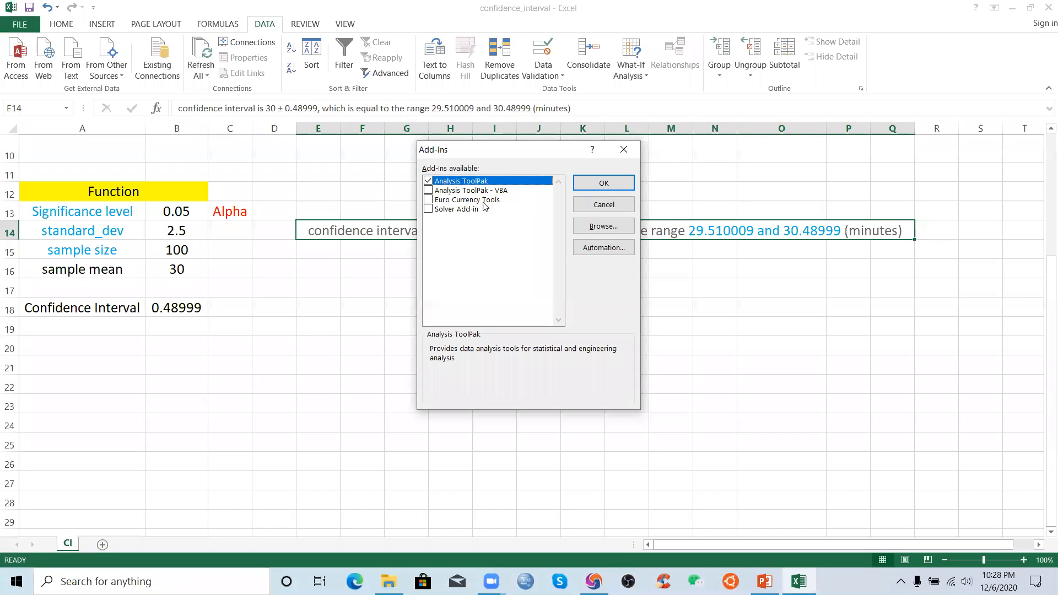
left_click(585, 185)
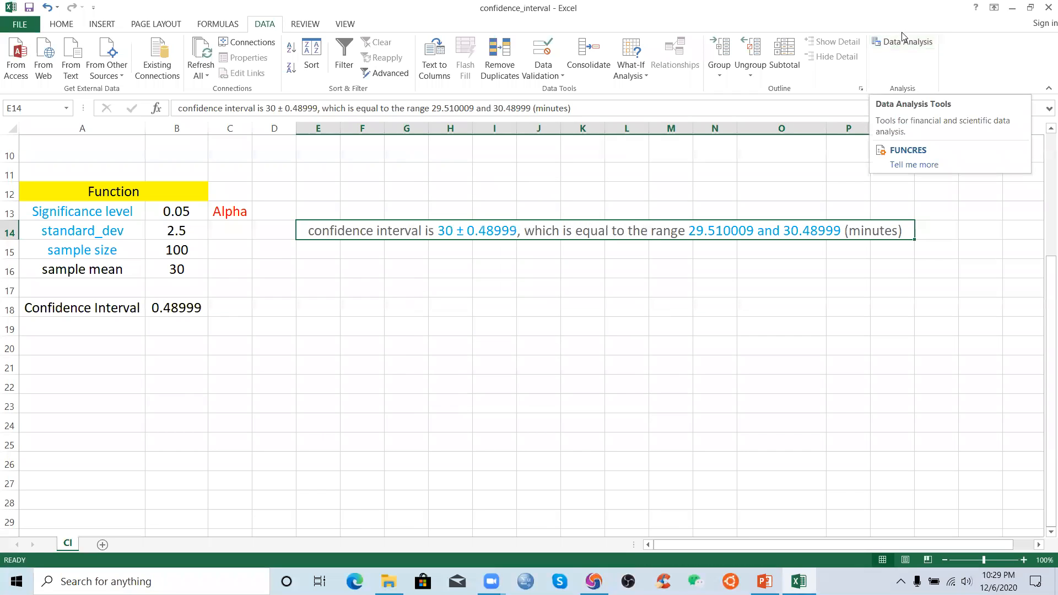
Look through the available Data Analysis tools, including the regression and t-test entries, and close the list.
left_click(903, 47)
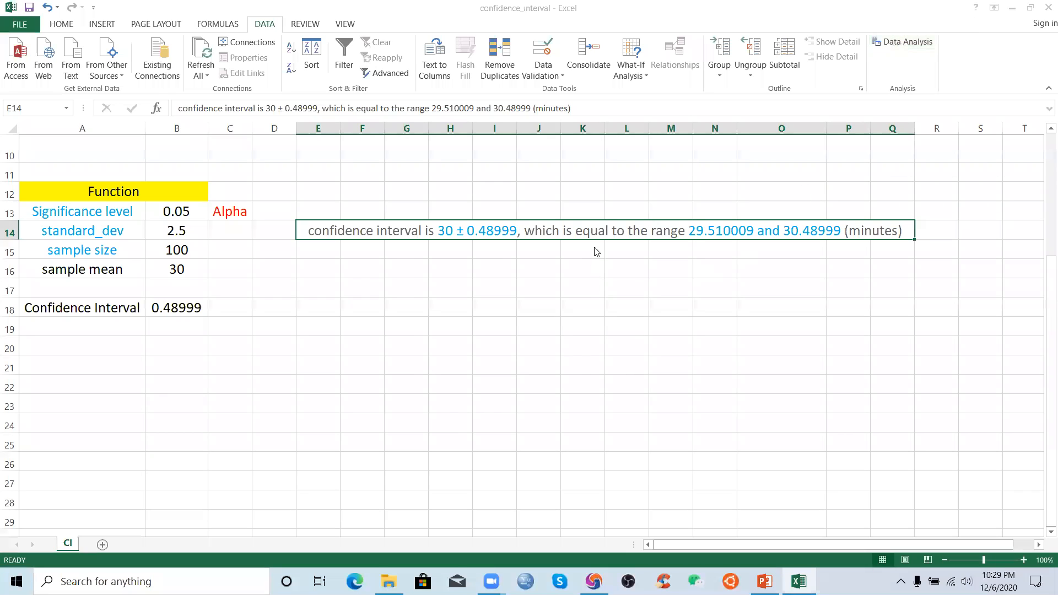
left_click_drag(610, 290, 611, 266)
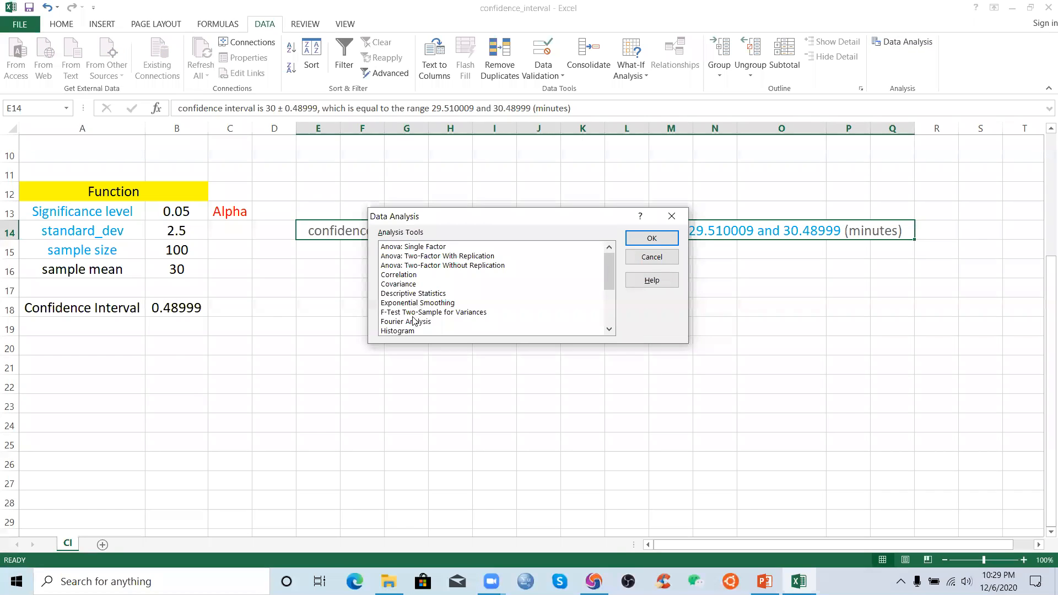
left_click(504, 313)
left_click_drag(608, 282, 610, 313)
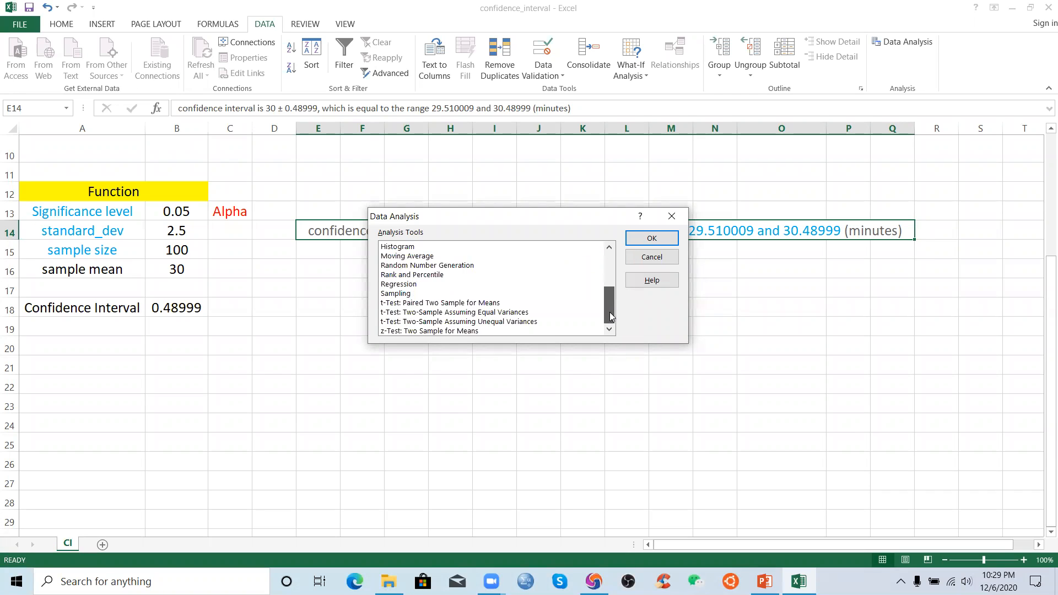
left_click(408, 275)
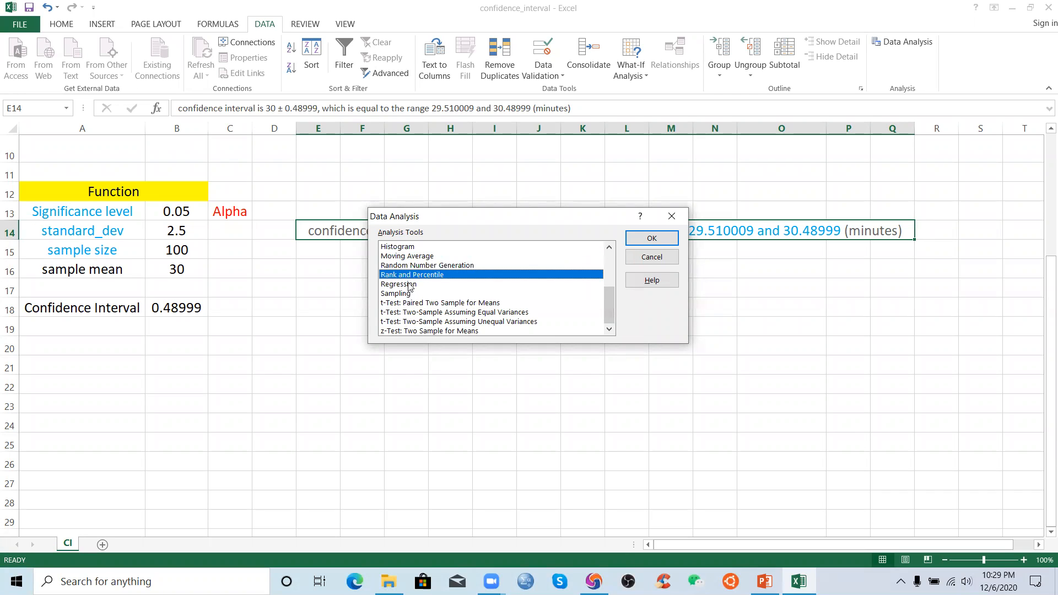
left_click(413, 302)
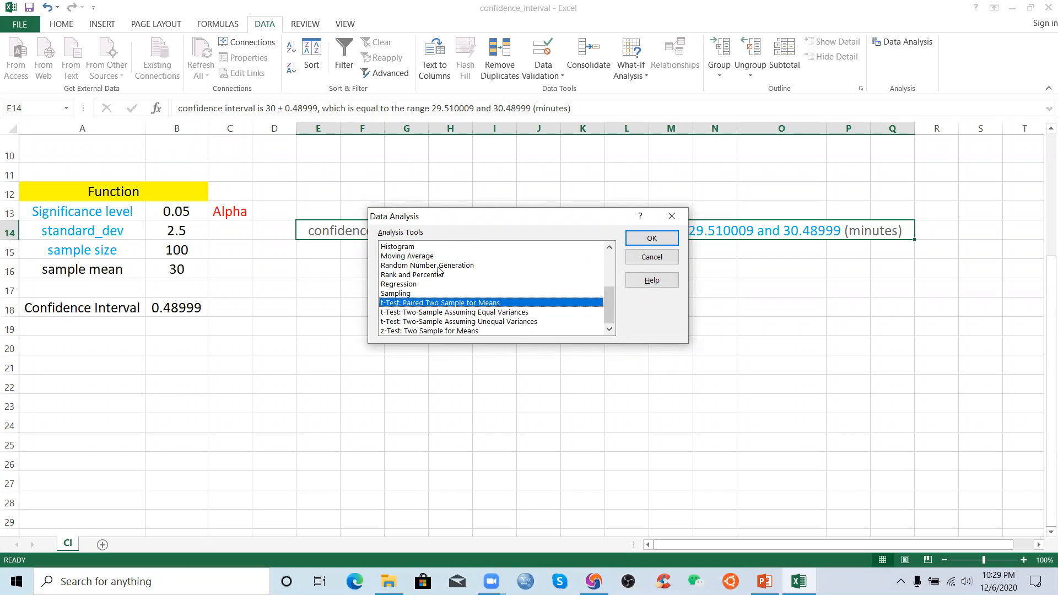
scroll(440, 270, "up", 3)
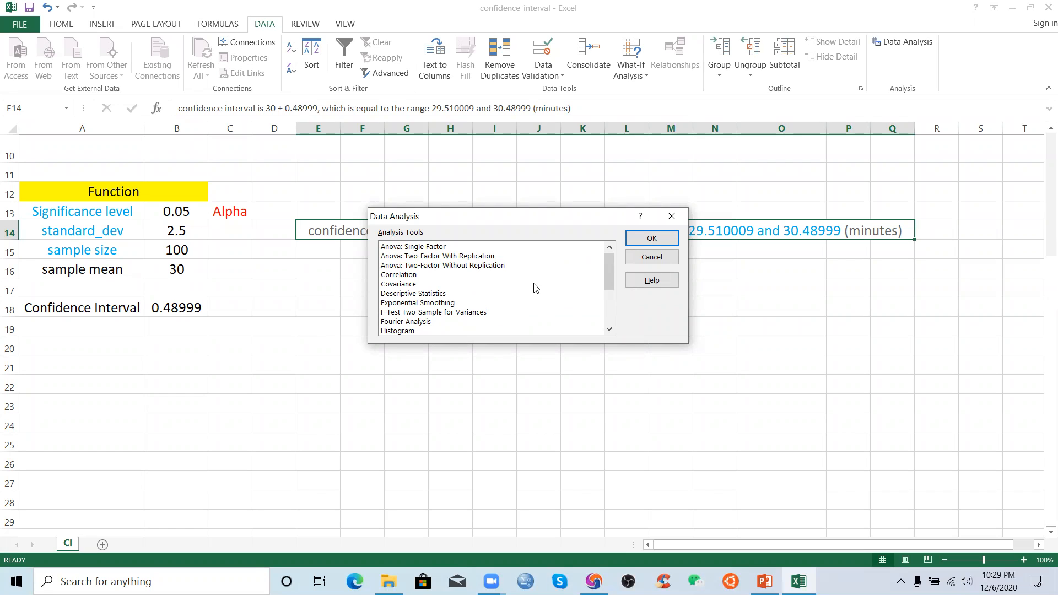
key("t")
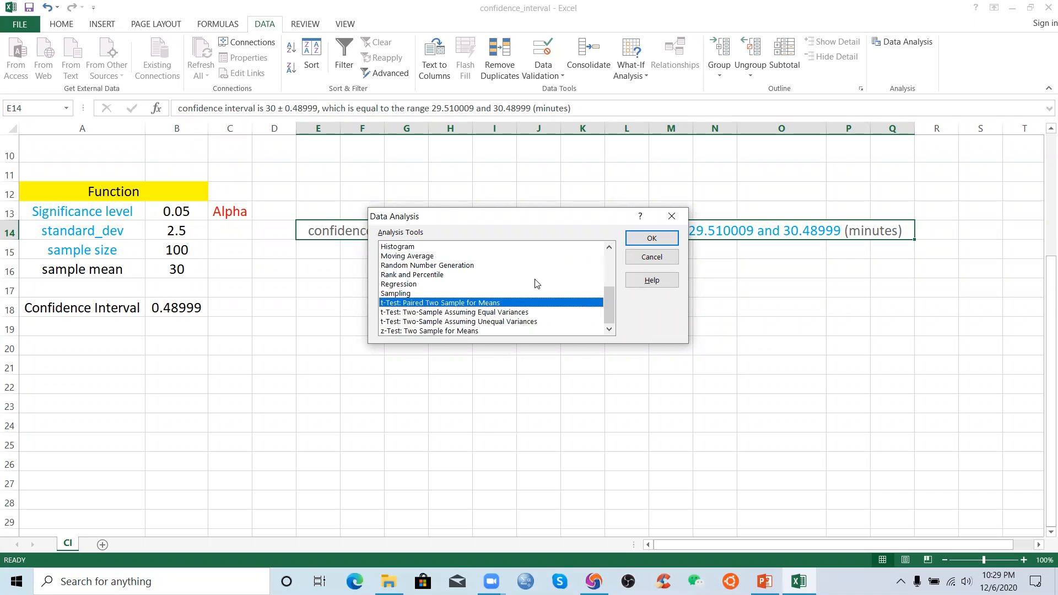
scroll(497, 317, "up", 3)
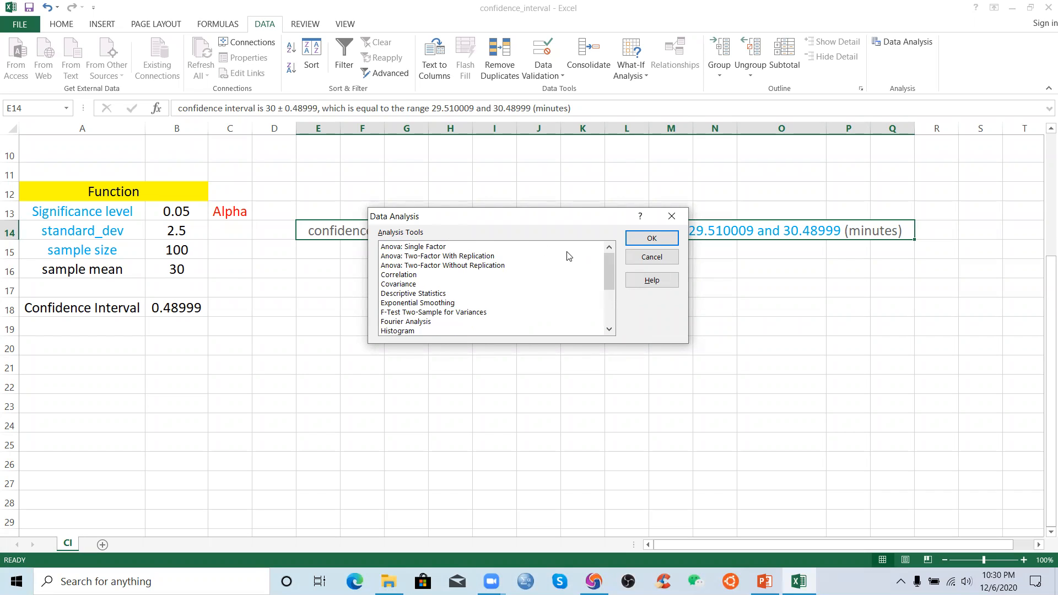
mouse_move(613, 267)
left_mouse_down()
mouse_move(604, 313)
mouse_move(608, 264)
left_mouse_up()
left_click(652, 238)
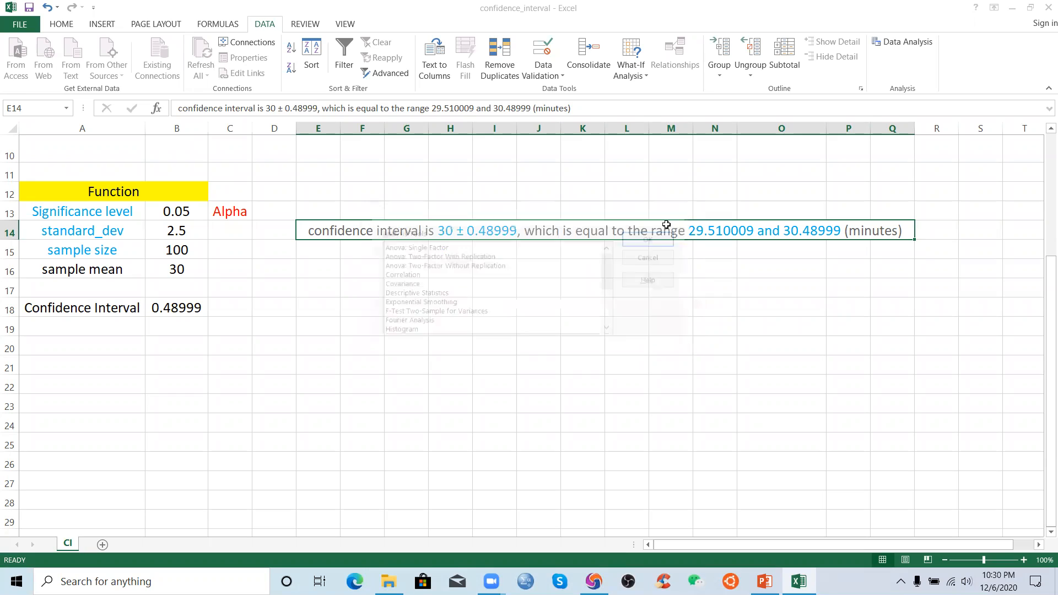
Add a new worksheet to the workbook and open the practical_example_1 workbook from the 2nd_class folder.
left_click(101, 544)
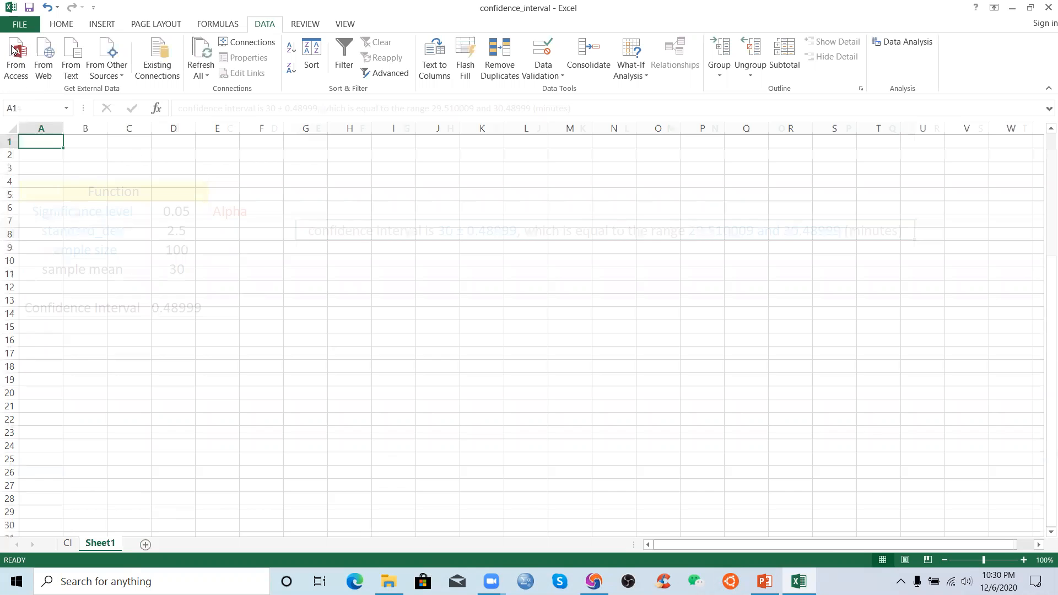
key("alt+Tab")
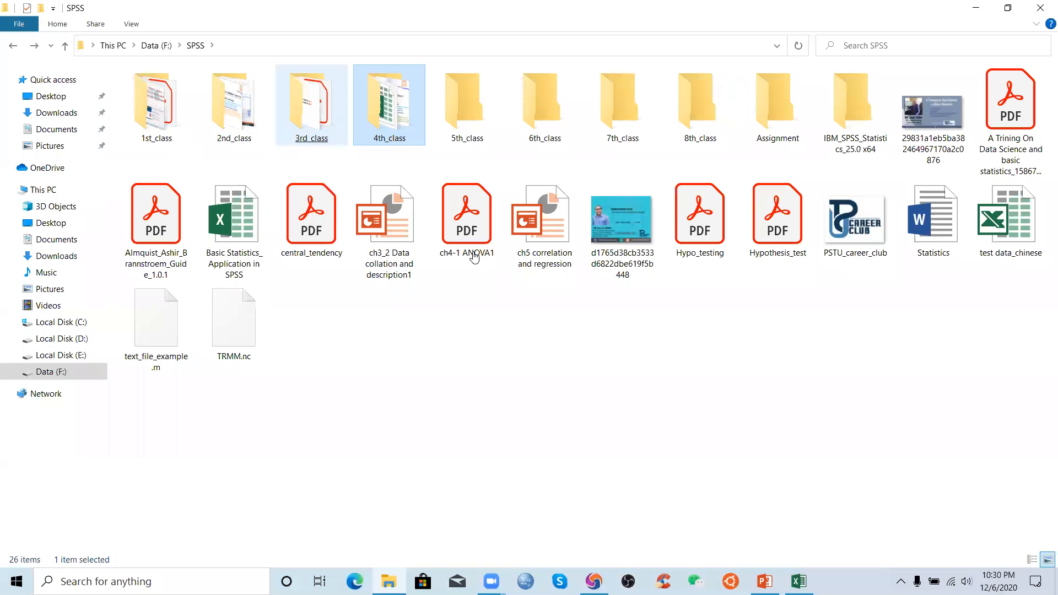
key("alt+Right")
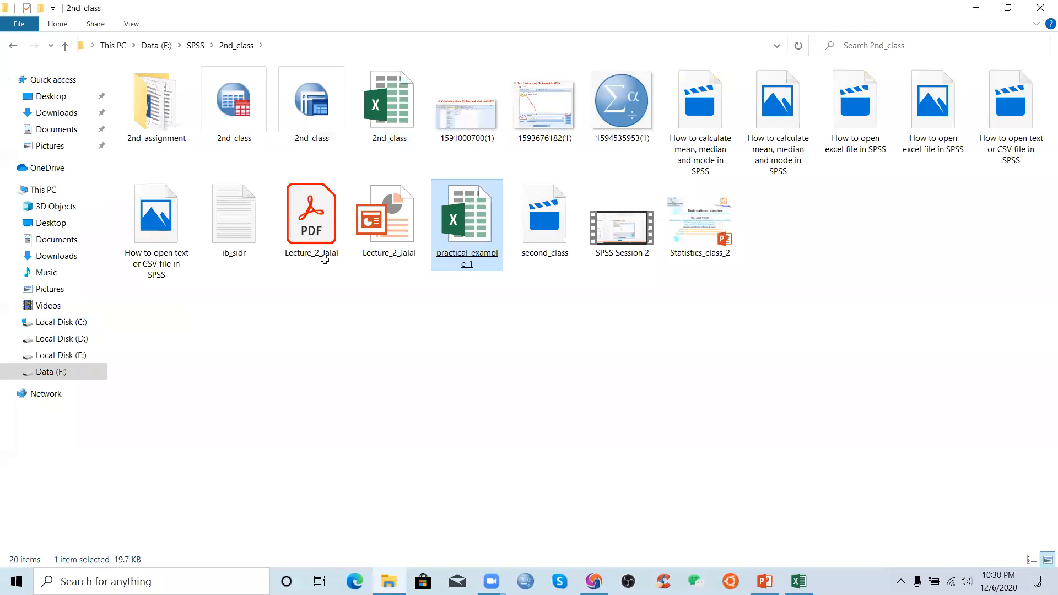
key("alt+Tab")
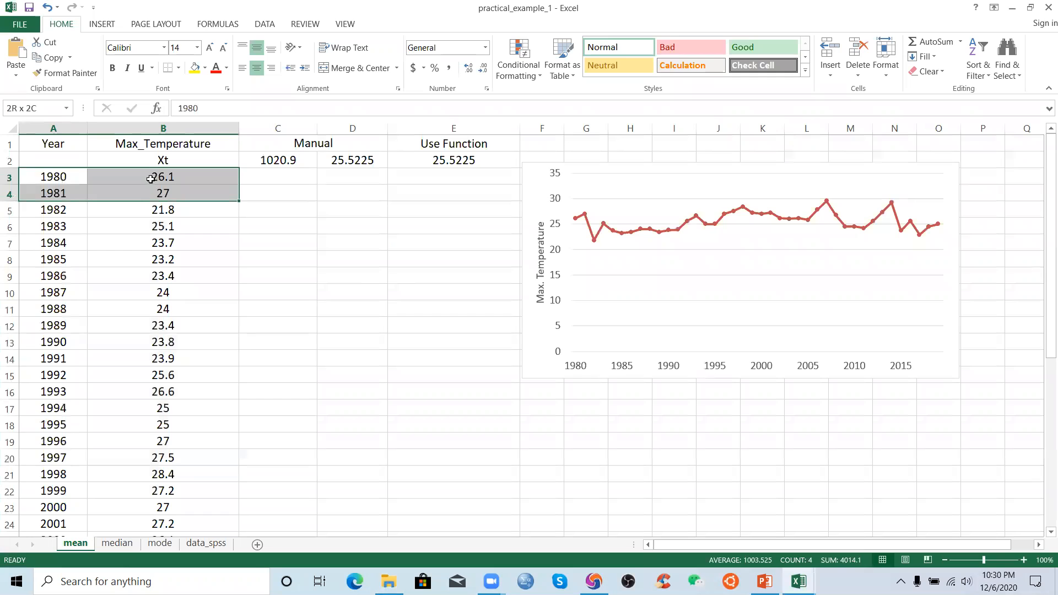
Copy the year and Max_Temperature values from the mean sheet, starting at row 3, into cell A1 of Sheet1 in confidence_interval.
left_click_drag(151, 179, 151, 179)
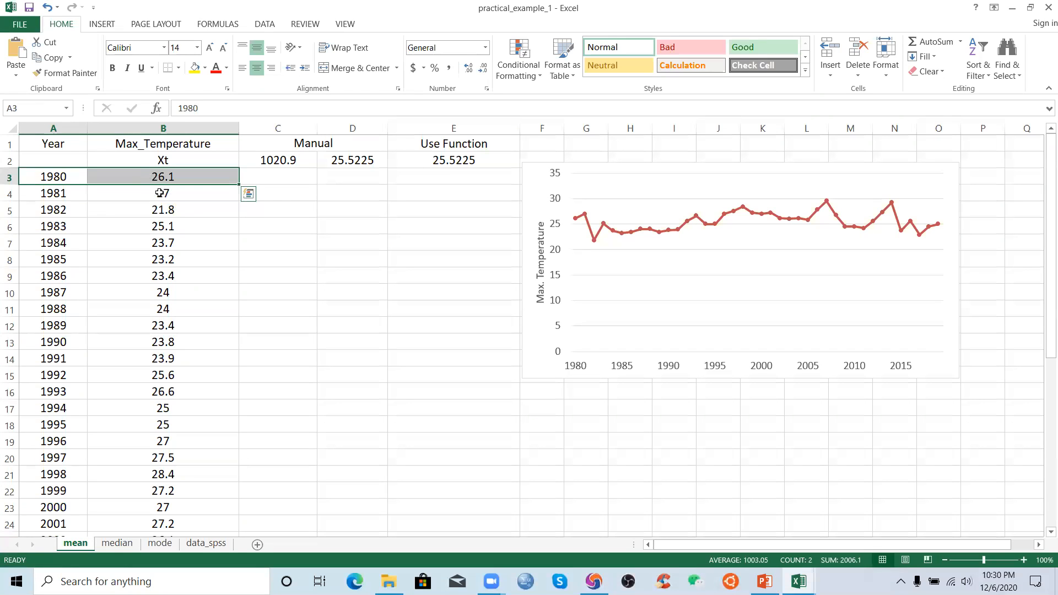
key("ctrl+shift+Down")
key("ctrl+c")
left_click(800, 582)
left_click(748, 532)
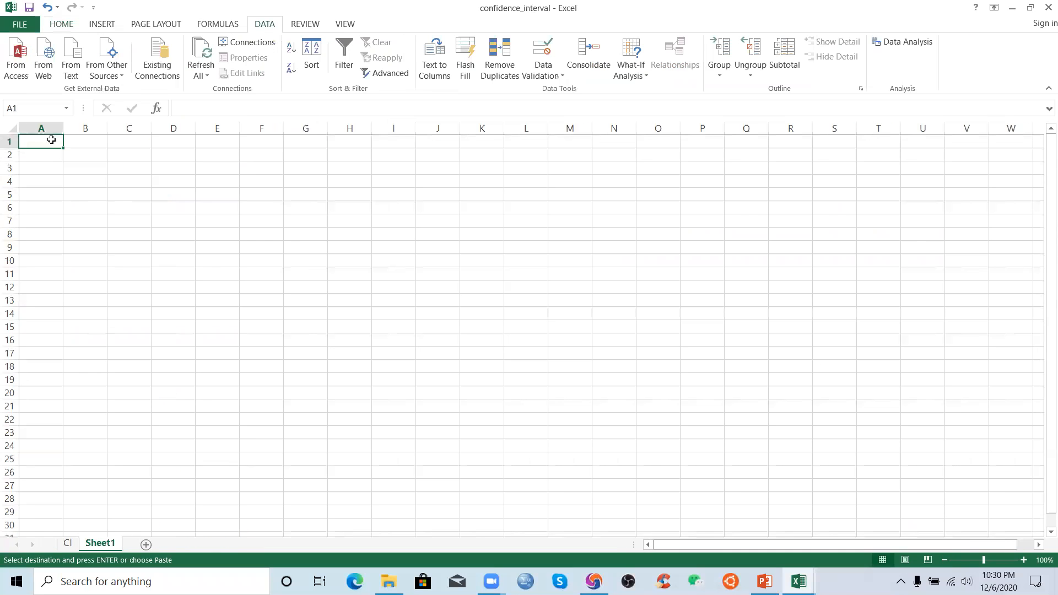
key("ctrl+v")
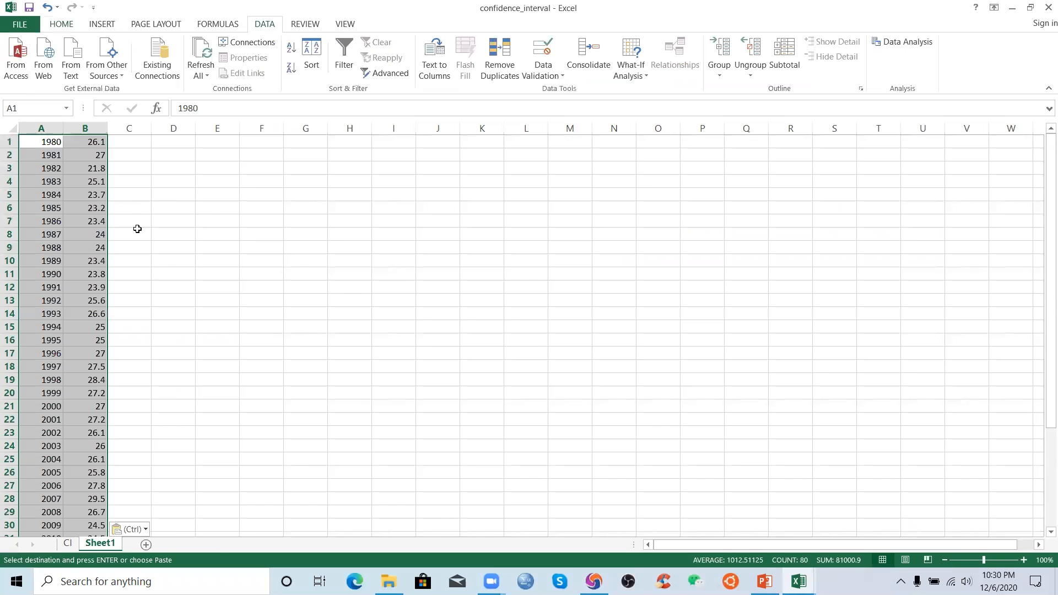
Start a Regression analysis from the Data Analysis tools.
left_click(217, 208)
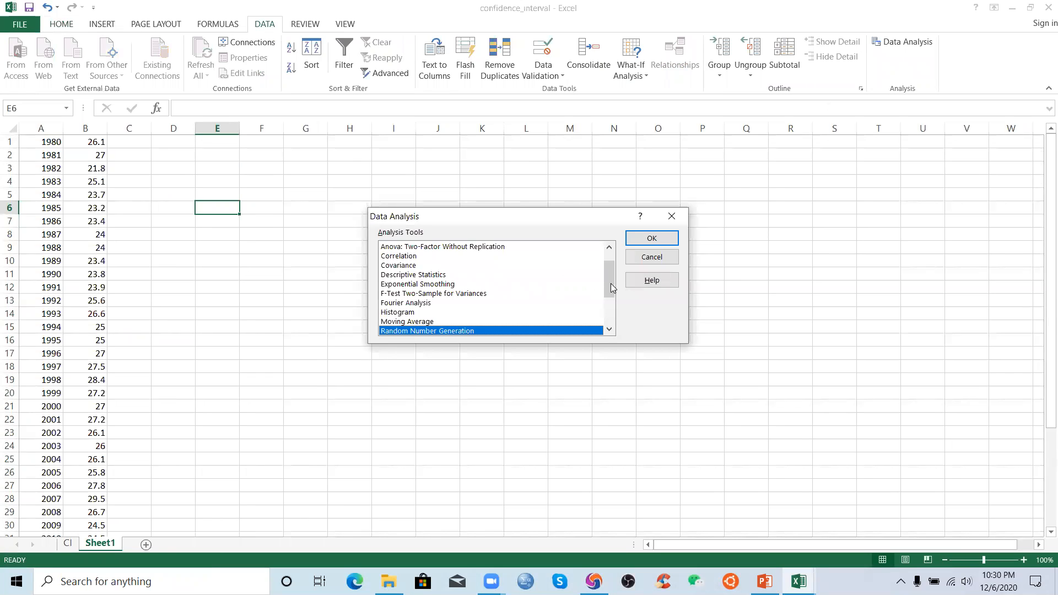
left_click_drag(611, 283, 611, 268)
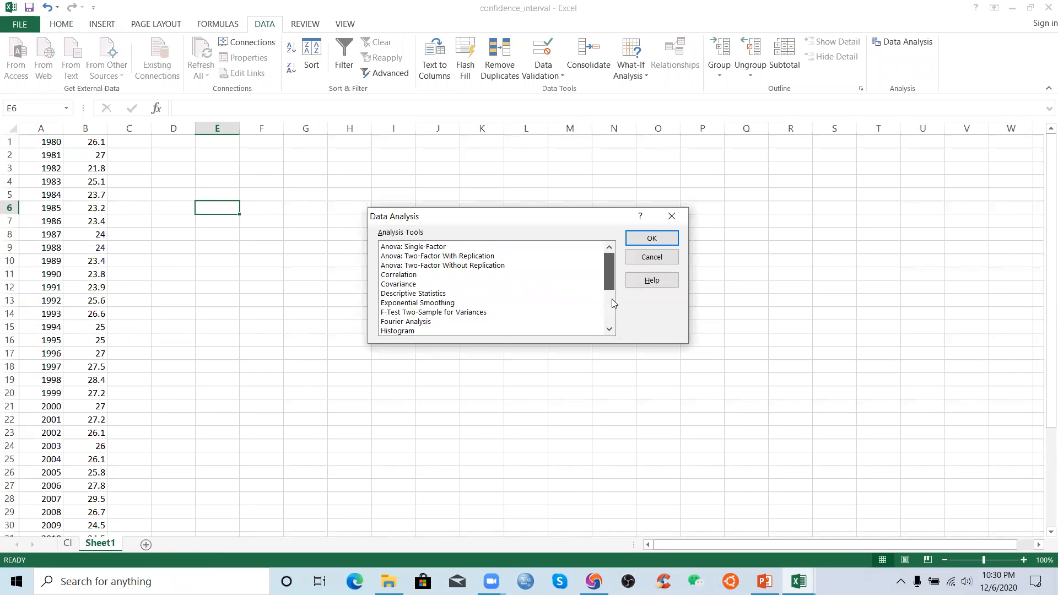
scroll(612, 302, "down", 3)
left_click(411, 295)
left_click(650, 237)
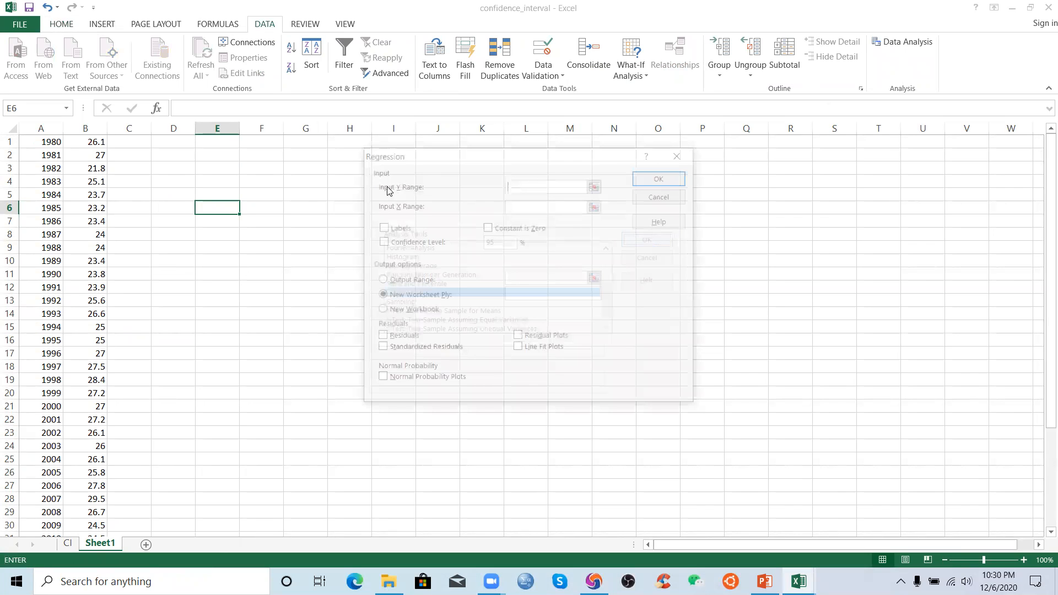
Set the regression's Input Y Range to $B$1:$B$40 and its Input X Range to $A$11:$A$40.
left_click(595, 186)
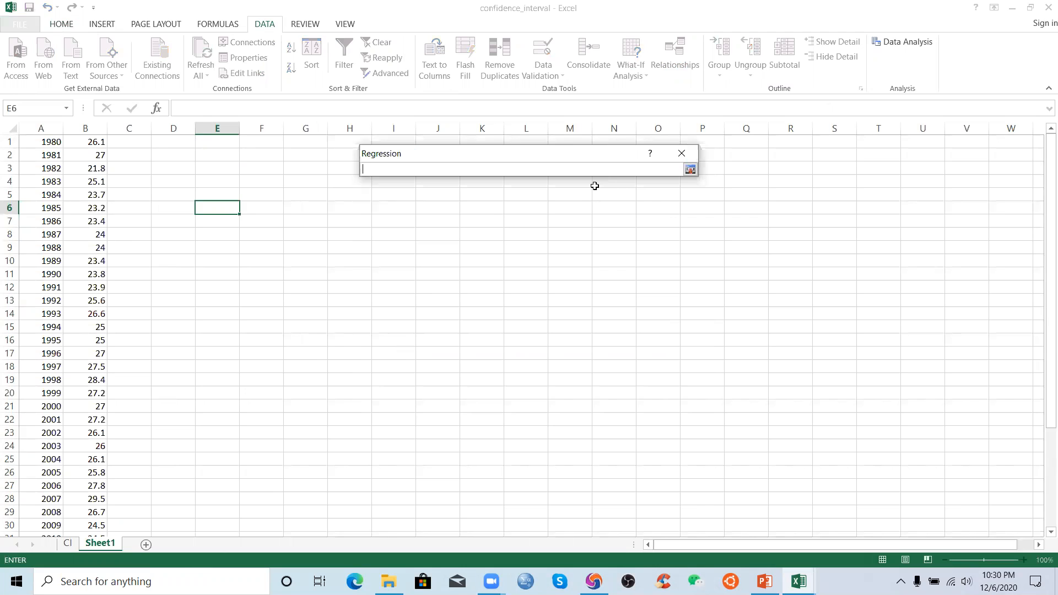
left_click(88, 142)
key("ctrl+shift+Down")
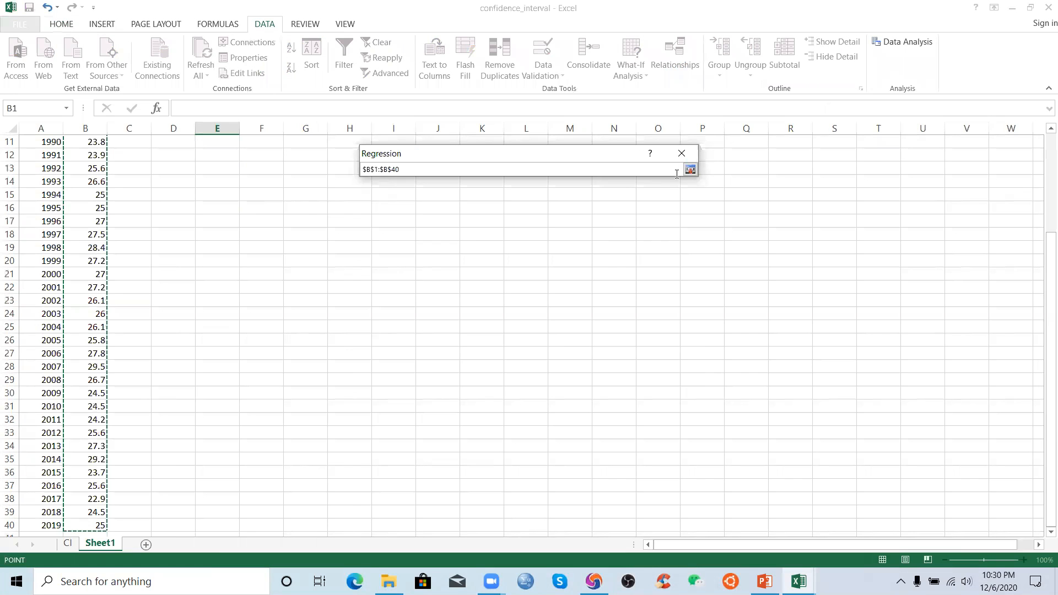
left_click(692, 172)
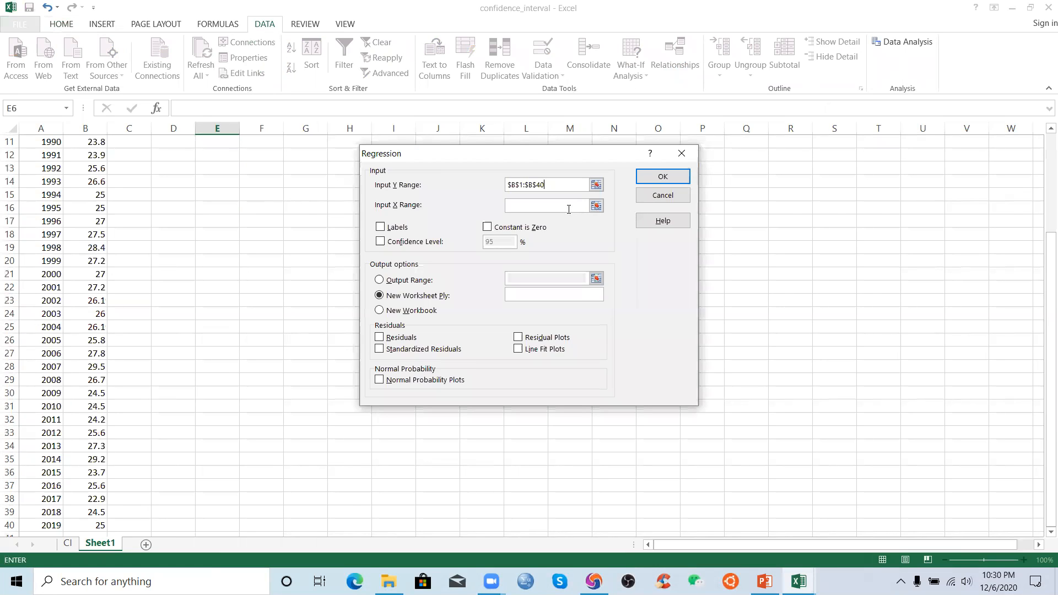
left_click(590, 207)
left_click(36, 141)
key("ctrl+shift+Down")
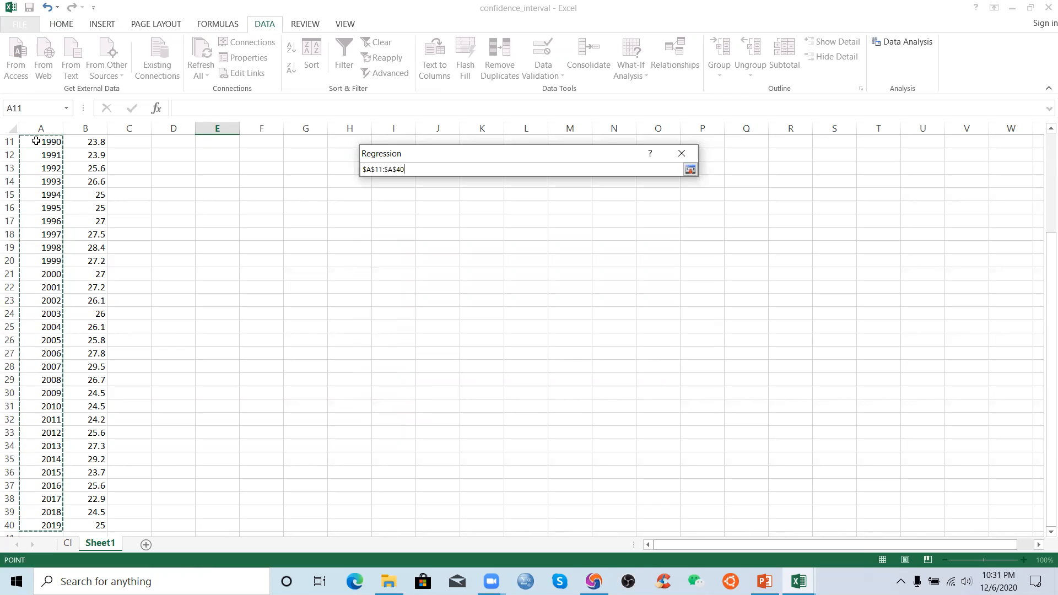
left_click(690, 169)
Leave Labels off, enable the 95% confidence level and normal probability plots, and try to run the regression.
left_click(381, 227)
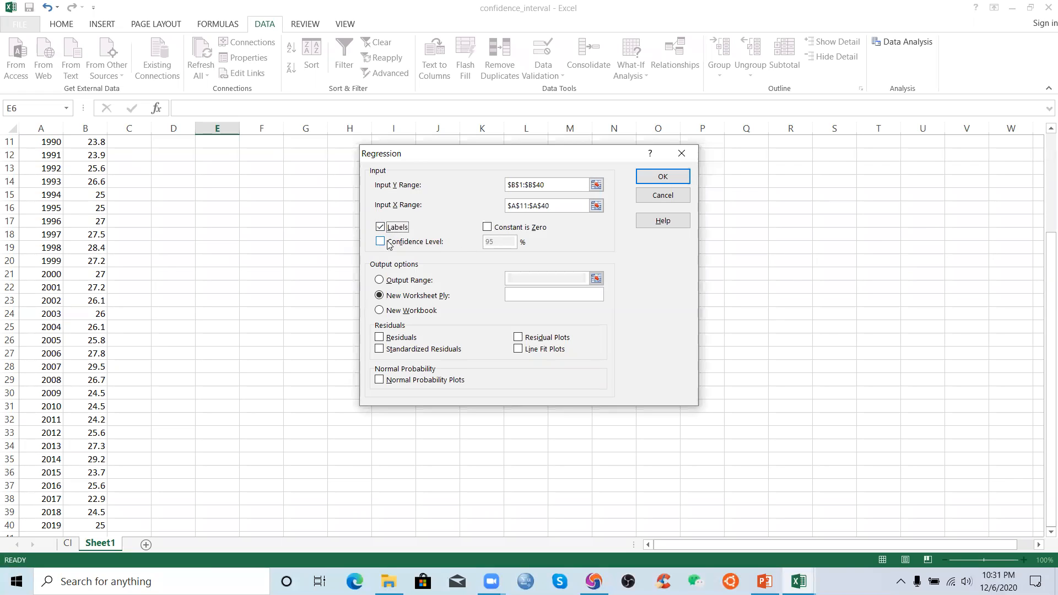
left_click(380, 227)
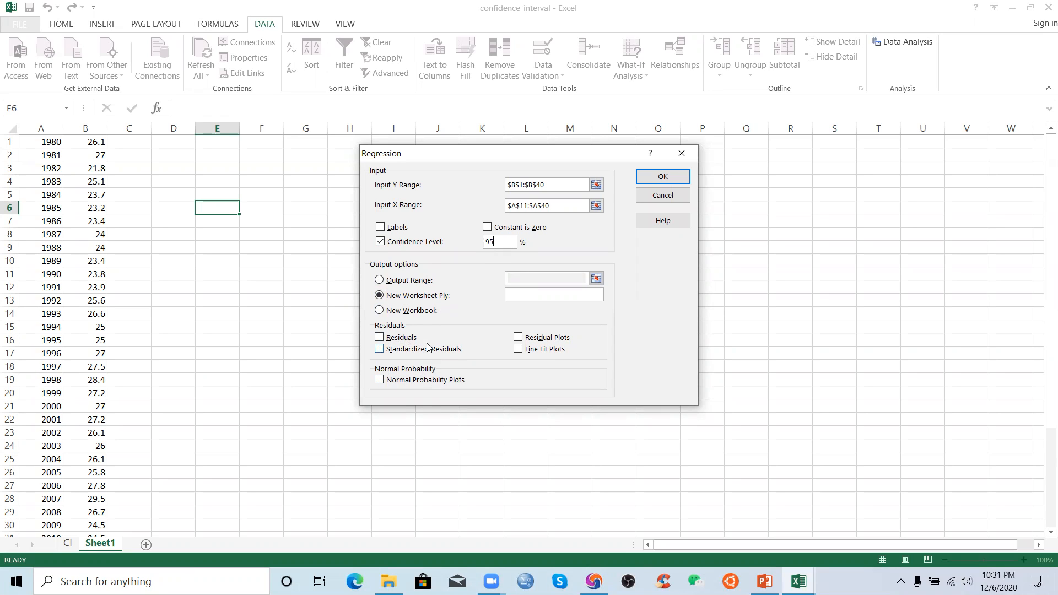
left_click(379, 380)
left_click(670, 178)
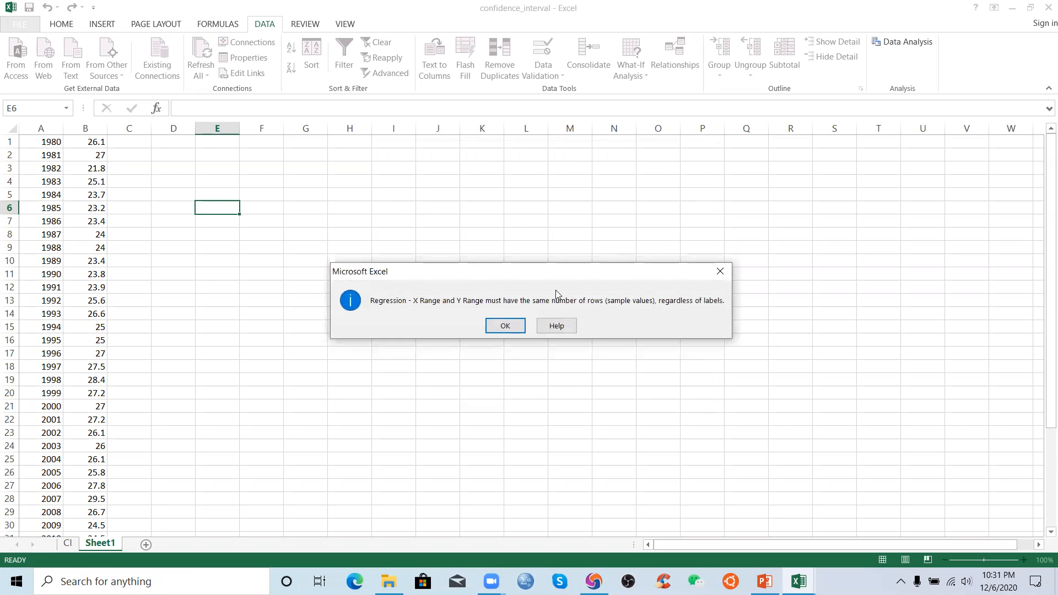
left_click(506, 327)
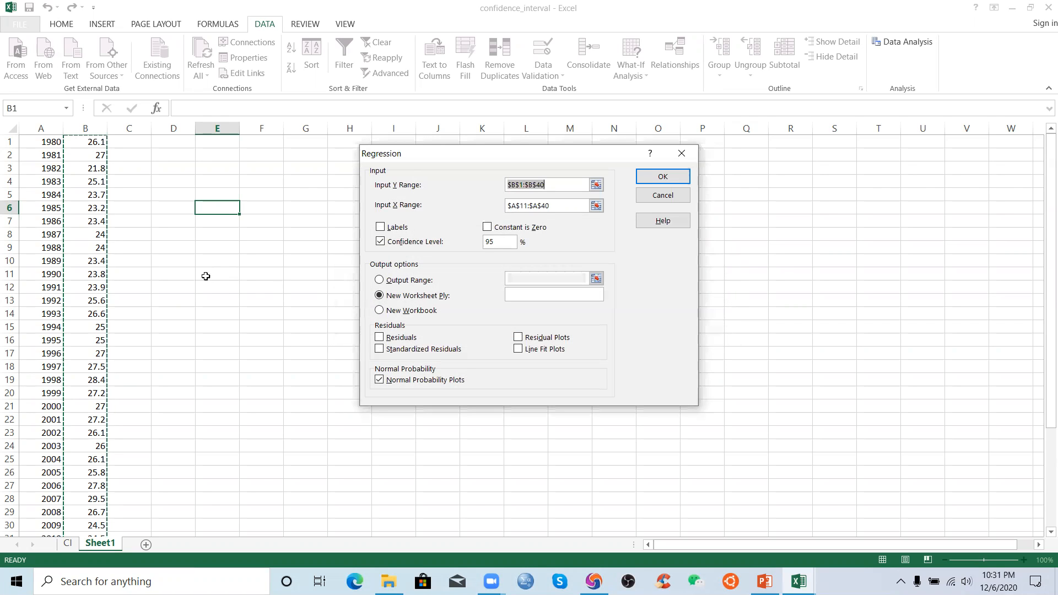
Check both data columns down to the last row and try to run the regression again.
scroll(67, 346, "down", 3)
scroll(66, 345, "down", 6)
scroll(71, 340, "up", 9)
left_click(660, 176)
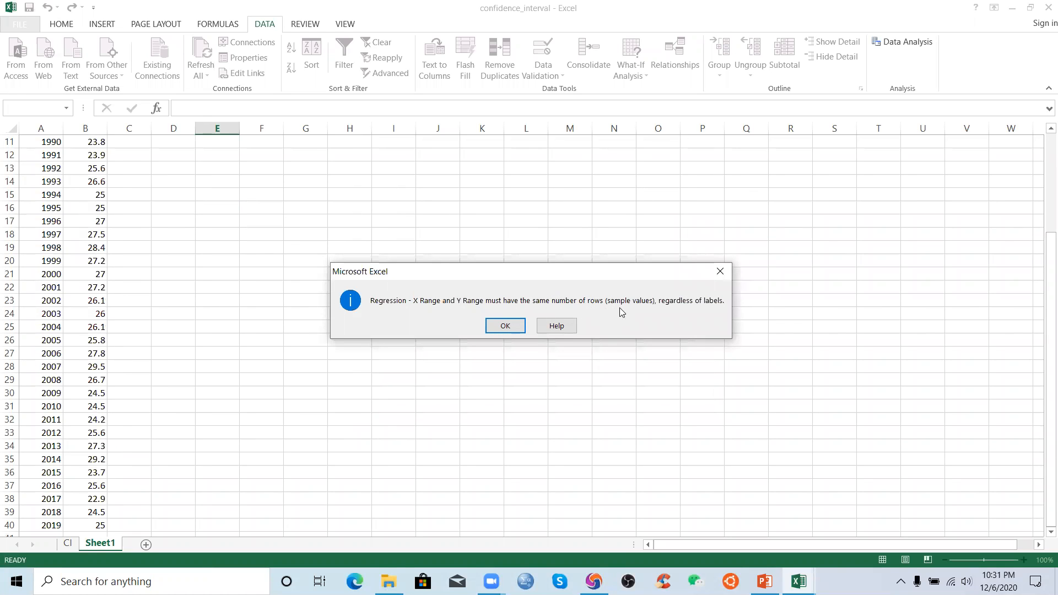
left_click(506, 328)
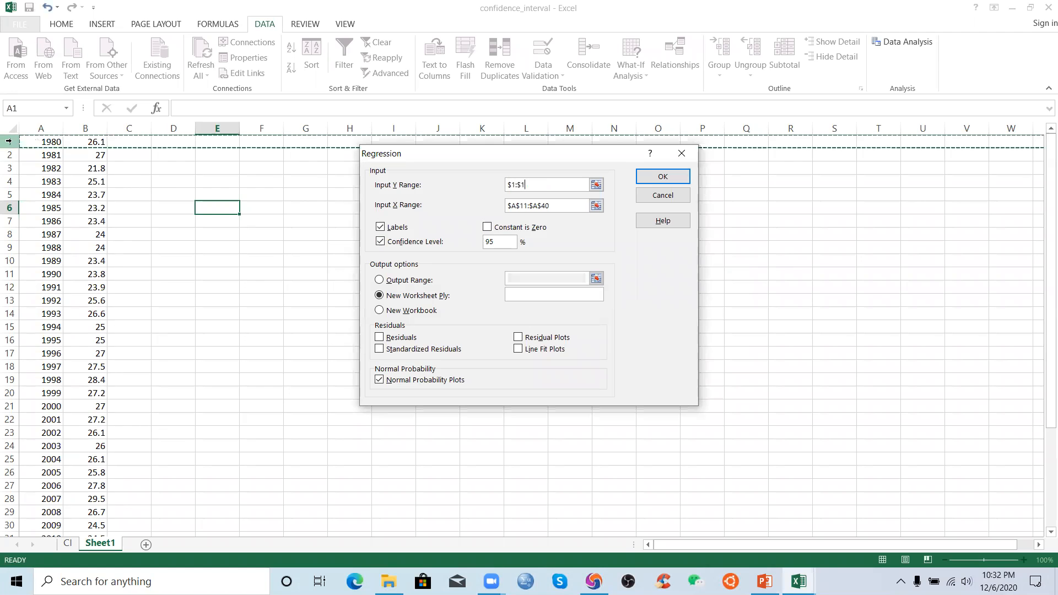
Cancel the open regression setup and insert a blank row above the first data row.
left_click(682, 154)
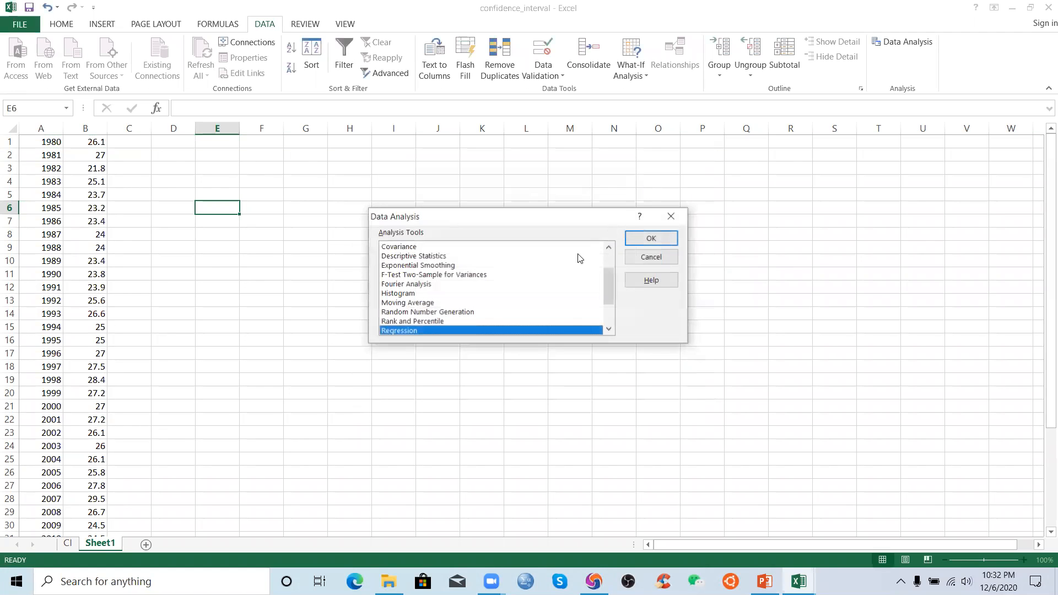
left_click(672, 218)
left_click(10, 144)
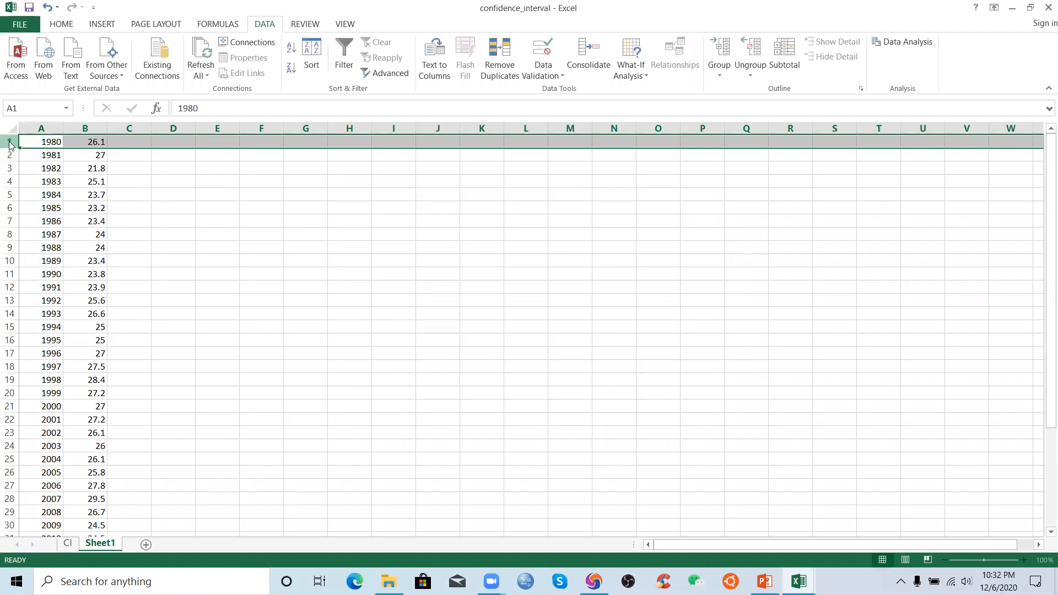
right_click(10, 143)
left_click(52, 243)
left_click(232, 243)
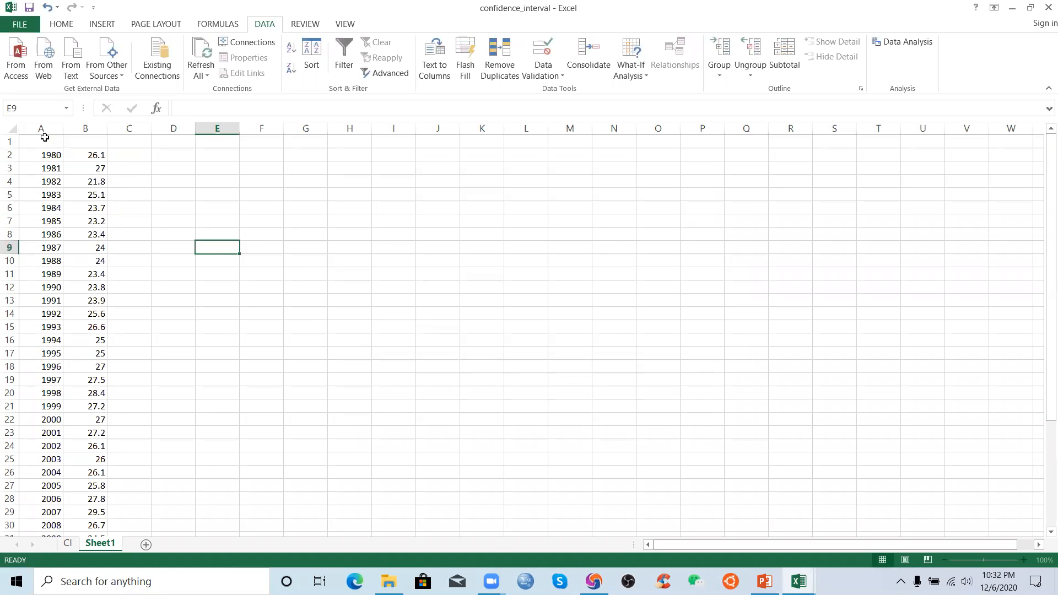
Enter the column headers "year" in A1 and "tem" in B1.
left_click(44, 137)
type("time")
key("BackSpace")
key("BackSpace")
key("BackSpace")
type("year")
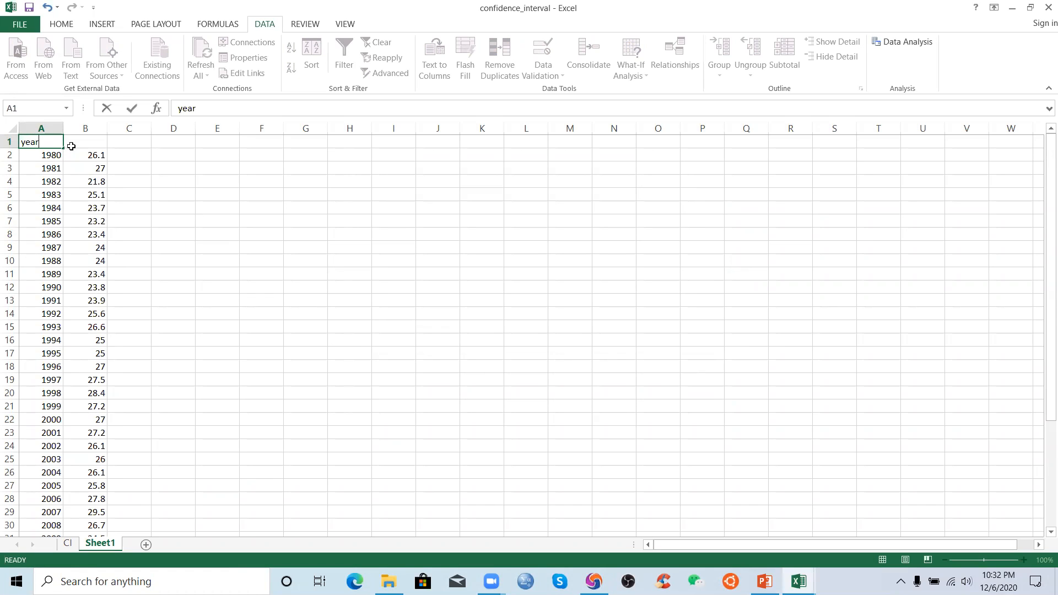
left_click(74, 142)
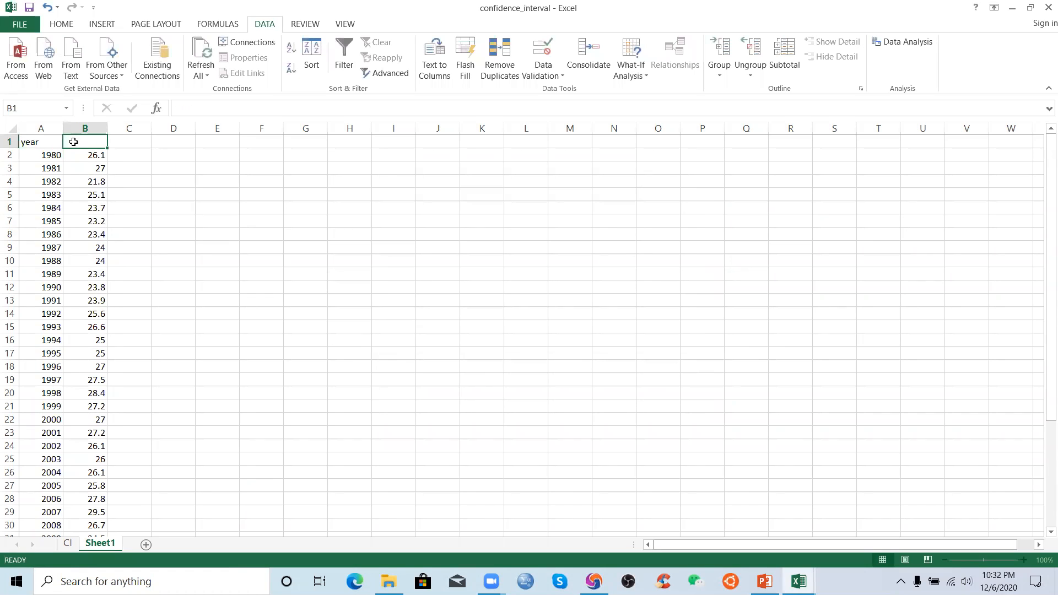
type("tem")
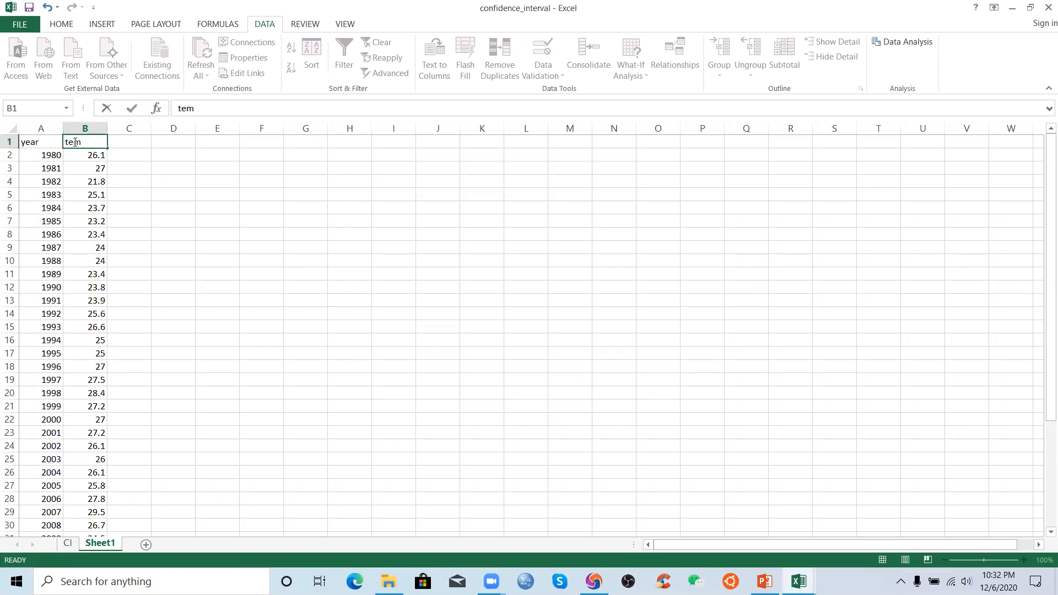
left_click(117, 193)
scroll(88, 231, "down", 10)
scroll(102, 275, "up", 10)
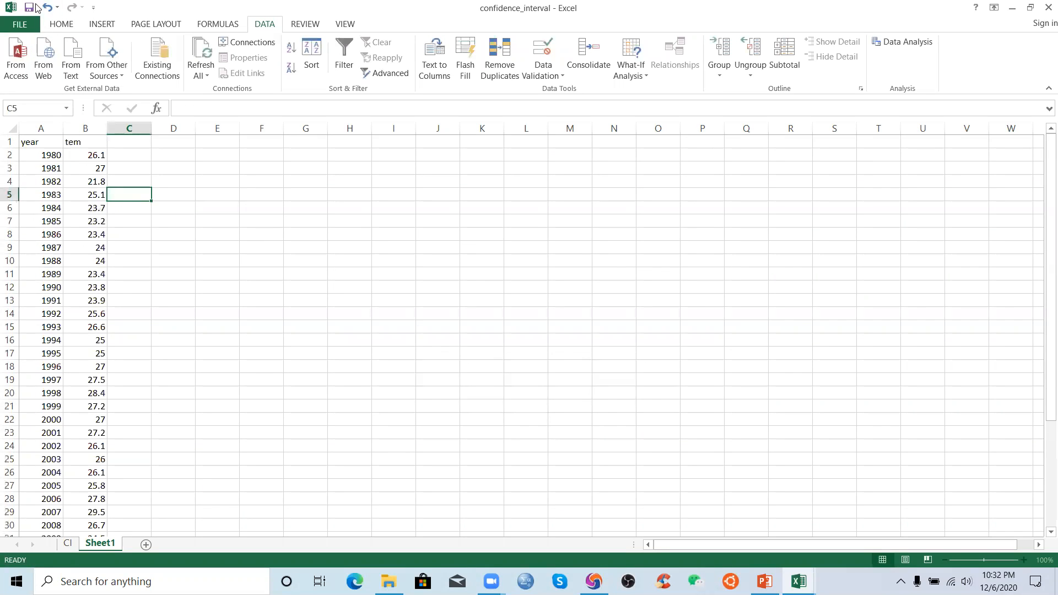
Start a new Regression analysis and set its Input Y Range to $A$1:$A$41.
left_click(910, 41)
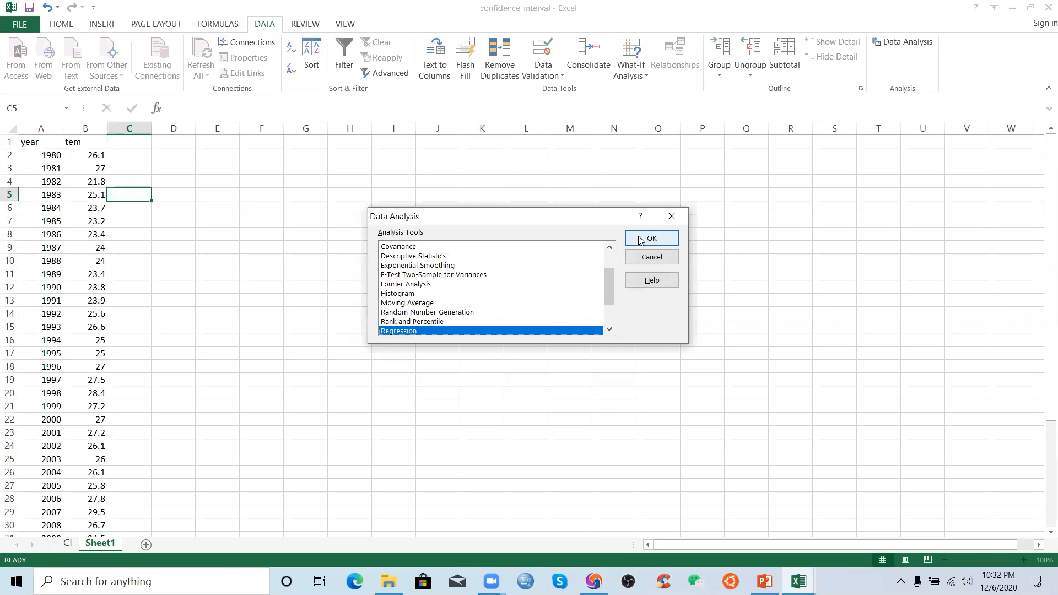
left_click(640, 240)
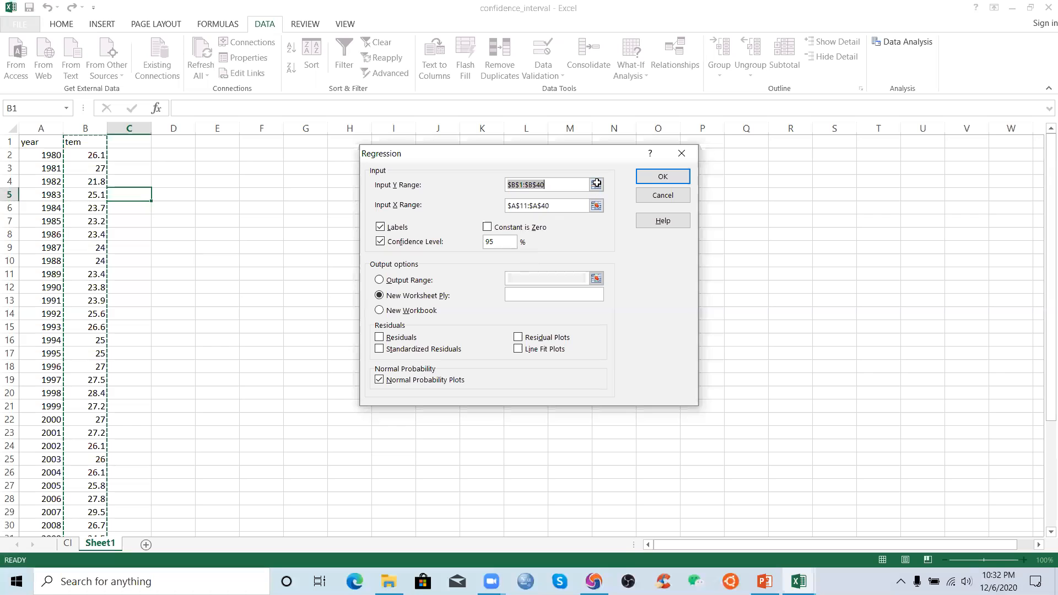
left_click(48, 146)
left_click(690, 170)
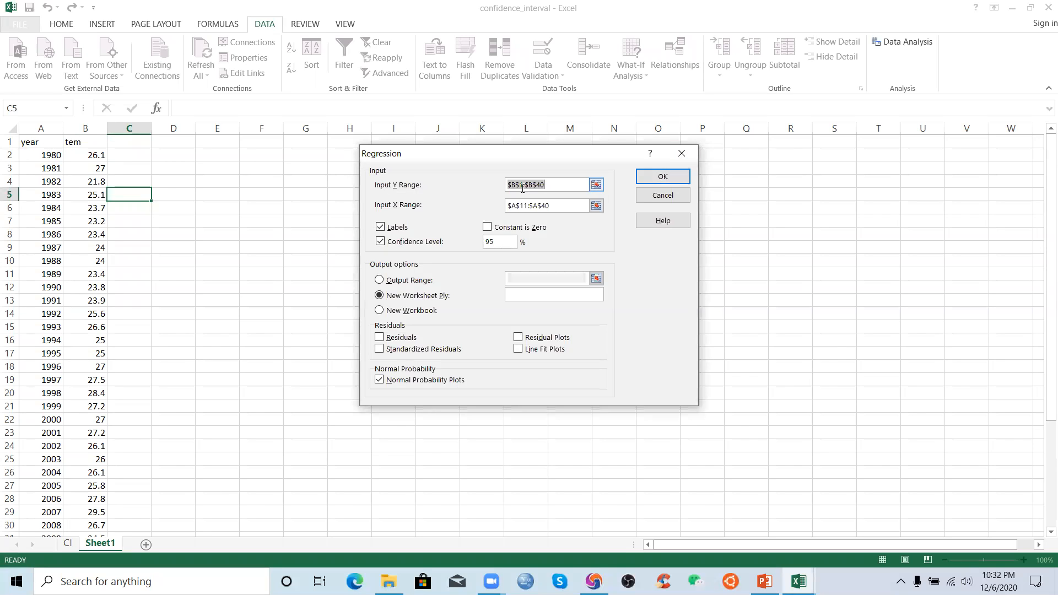
left_click(596, 184)
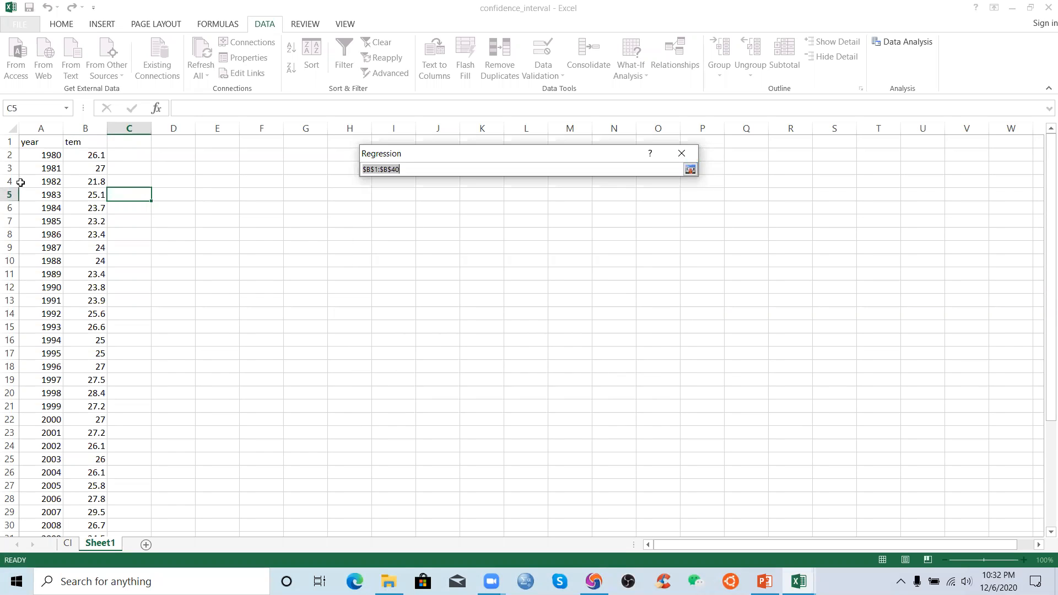
left_click(41, 143)
key("ctrl+shift+Down")
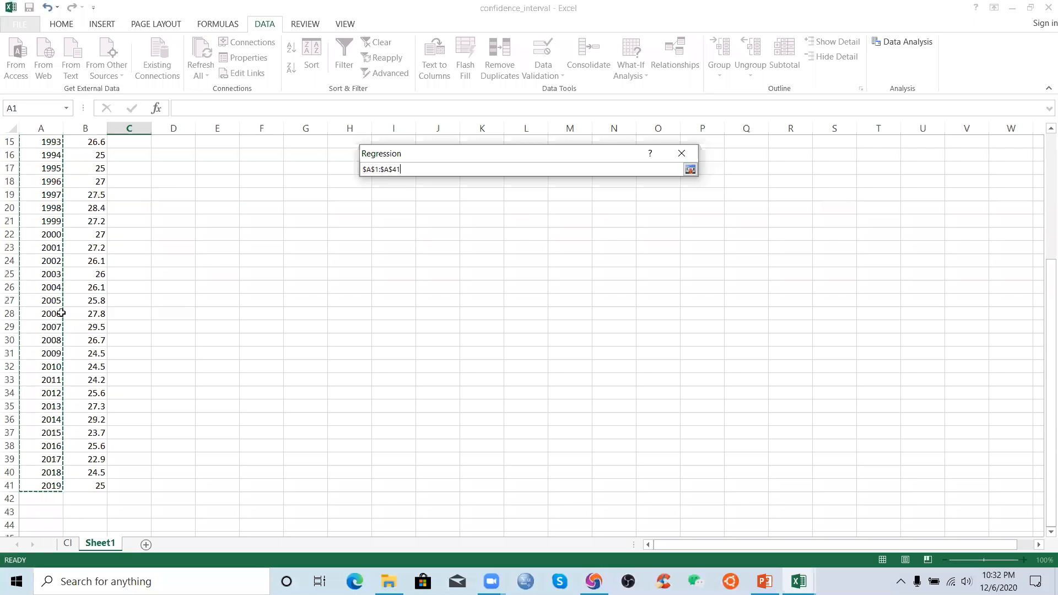
left_click(690, 169)
Set the Input X Range to $B$1:$B$41 and run the regression to a new worksheet.
left_click(95, 168)
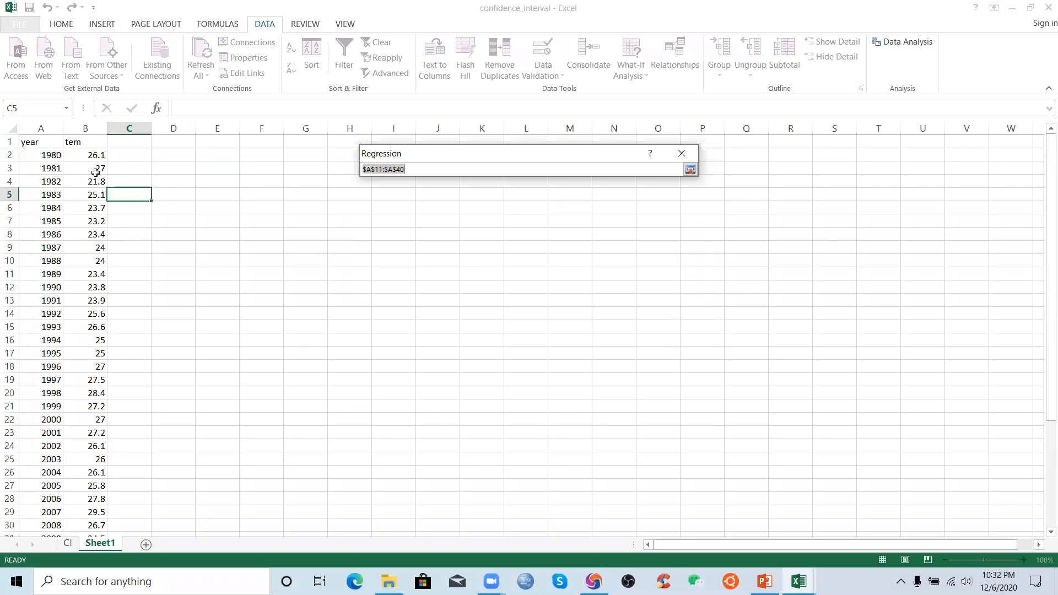
left_click(91, 142)
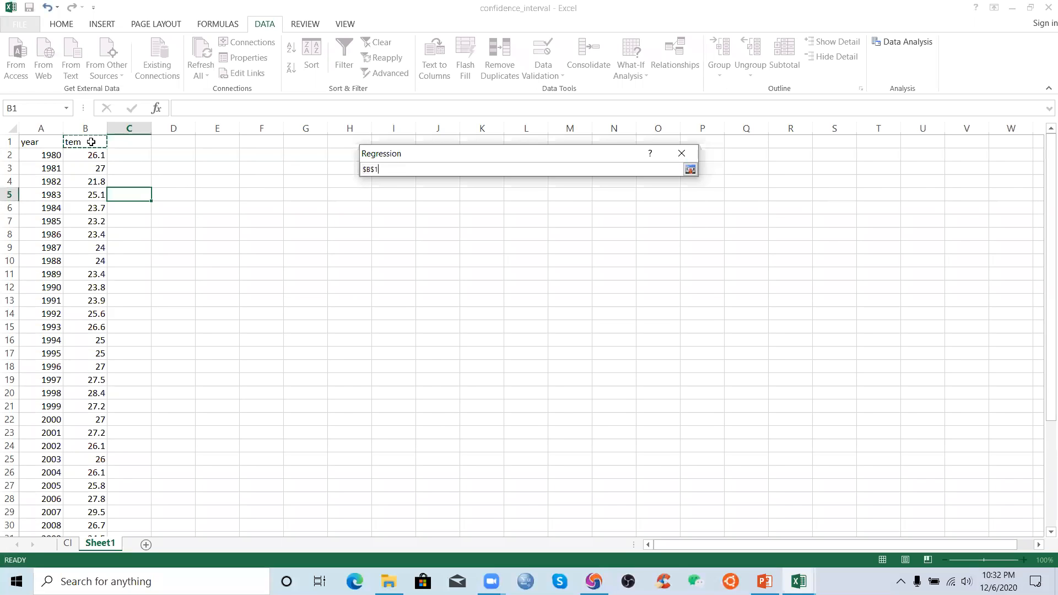
key("ctrl+shift+Down")
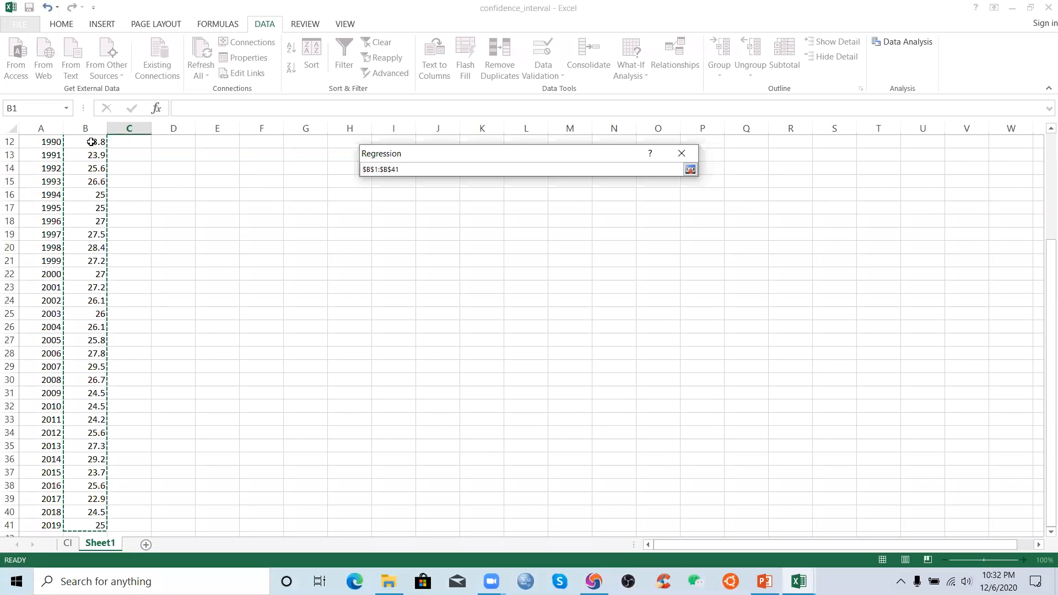
left_click(690, 170)
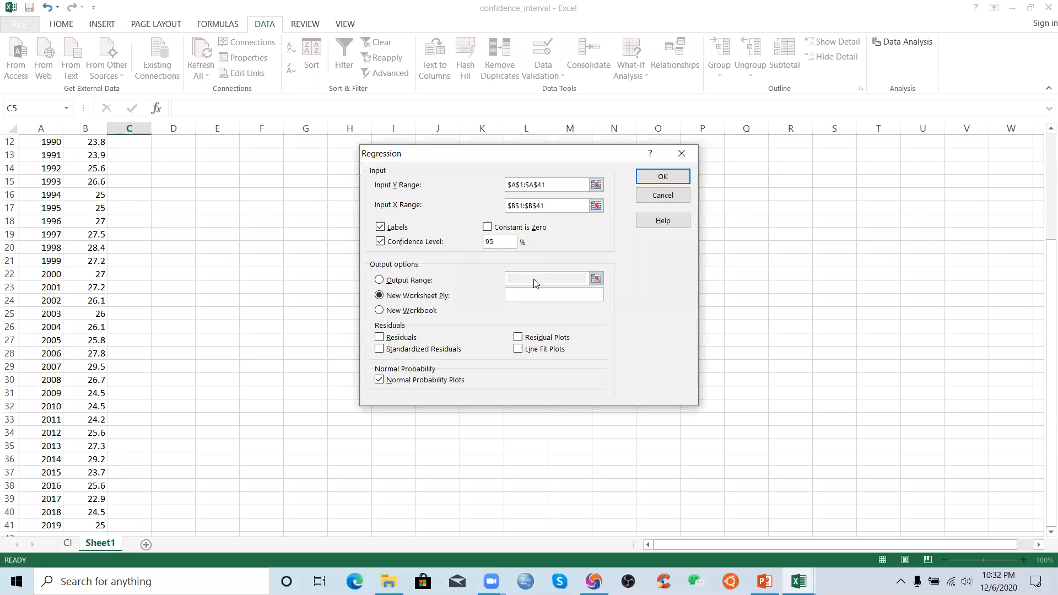
left_click(651, 175)
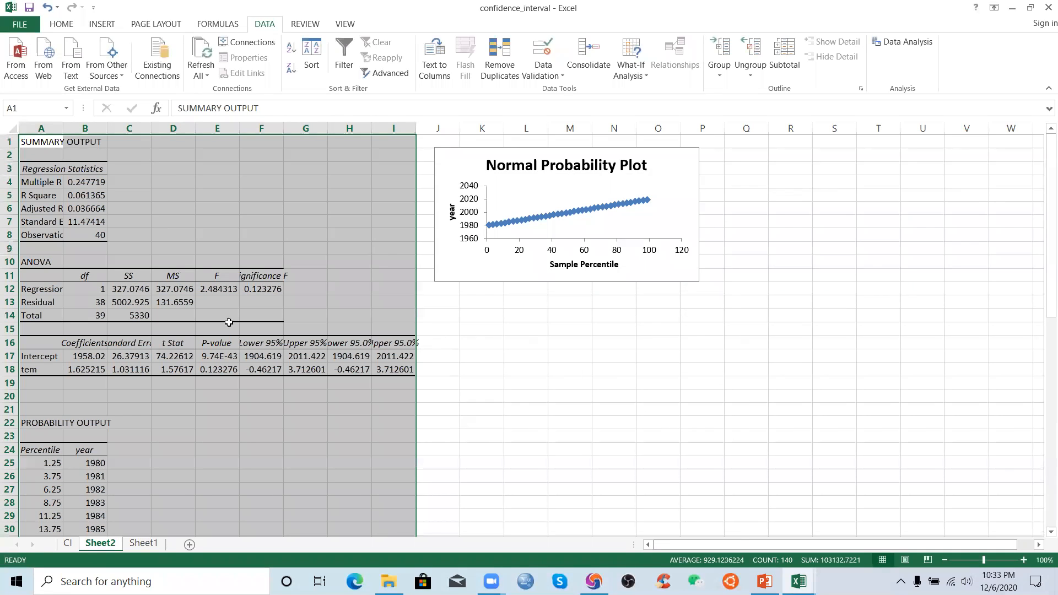
Widen column E of the regression output and examine the regression statistics and the tem coefficient and P-value.
left_click_drag(241, 127, 279, 130)
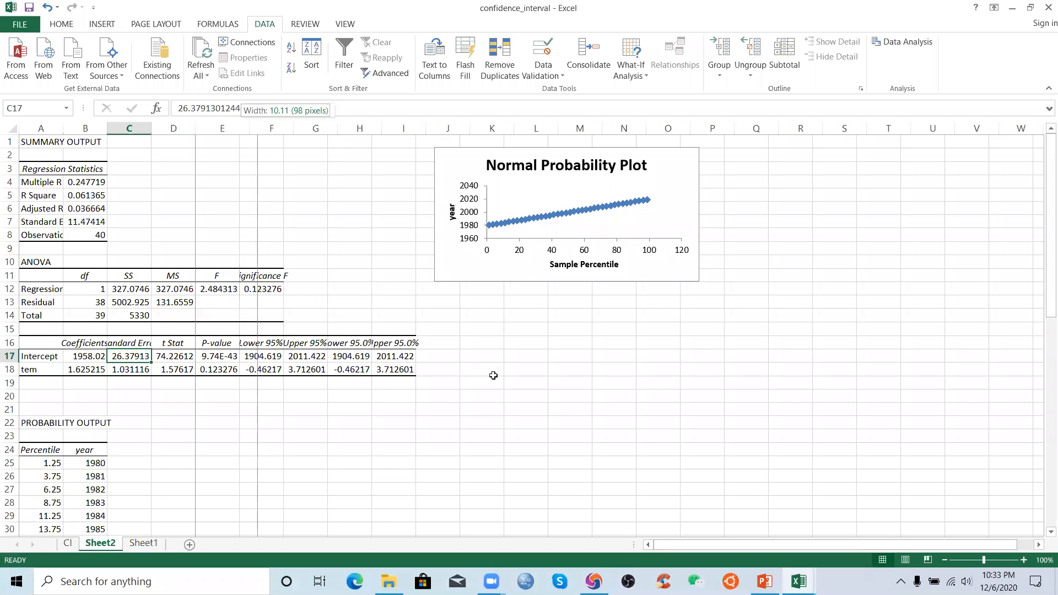
left_click(237, 369)
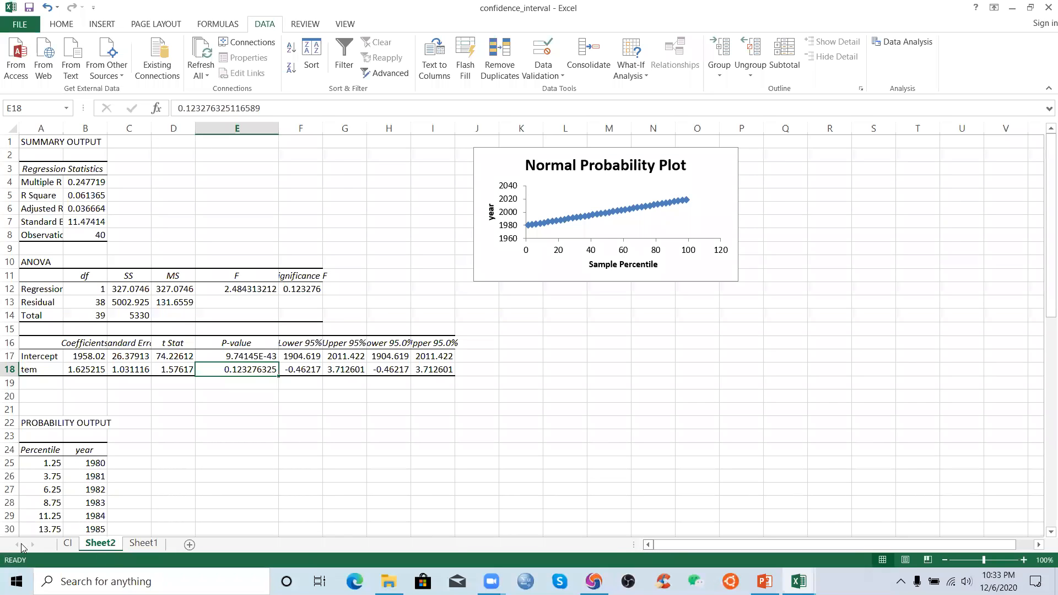
left_click(68, 182)
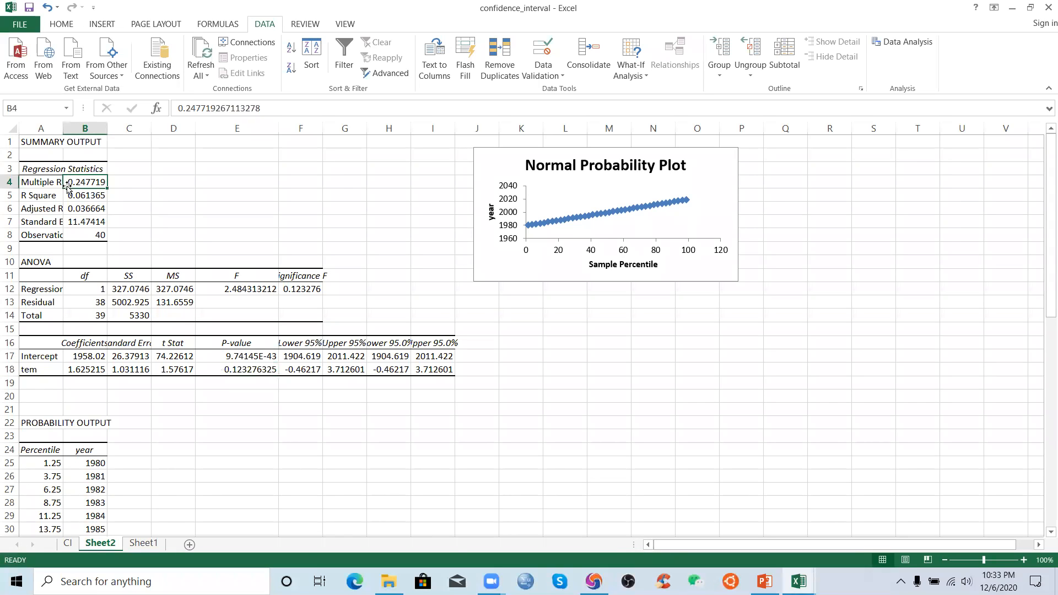
left_click(53, 186)
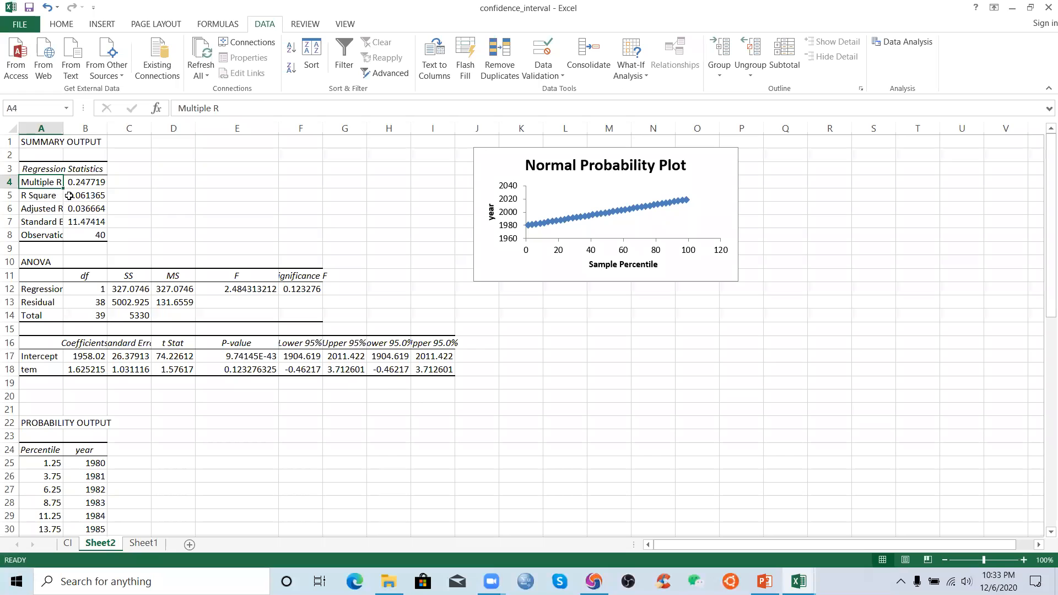
left_click(73, 194)
left_click(83, 207)
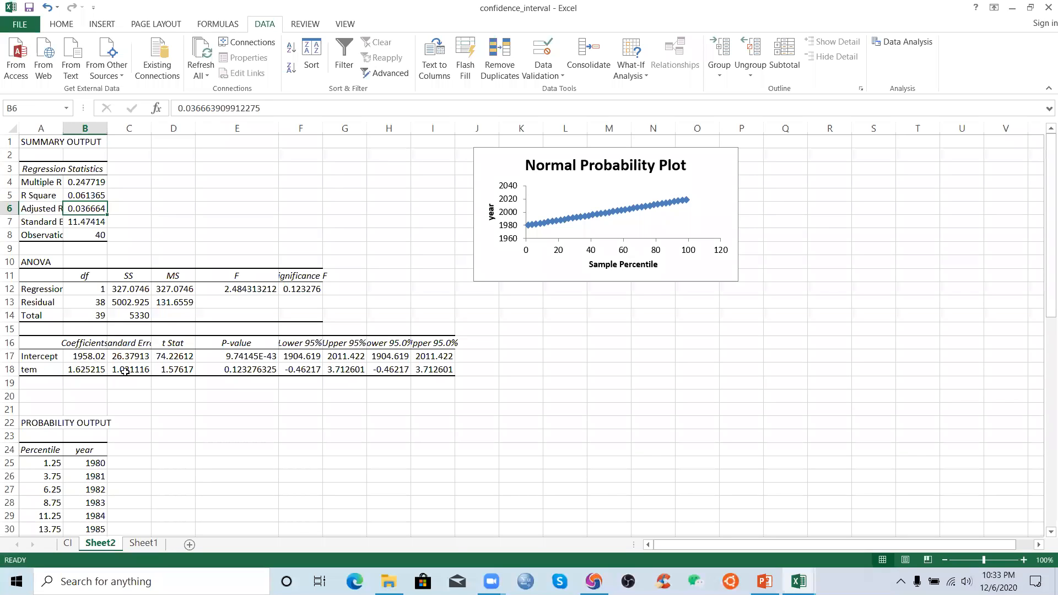
left_click(85, 370)
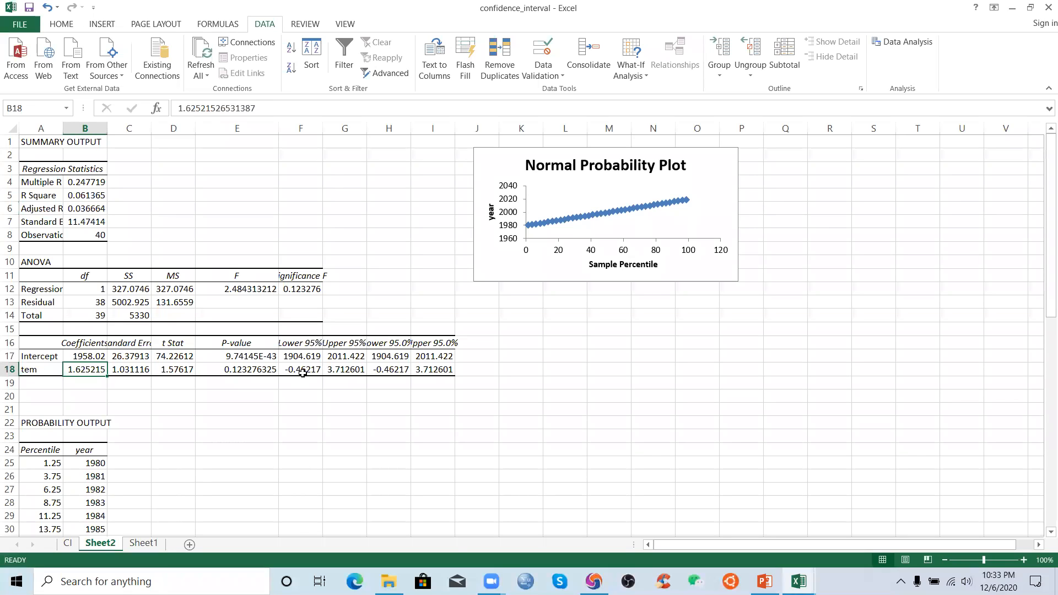
left_click(251, 366)
scroll(69, 448, "down", 5)
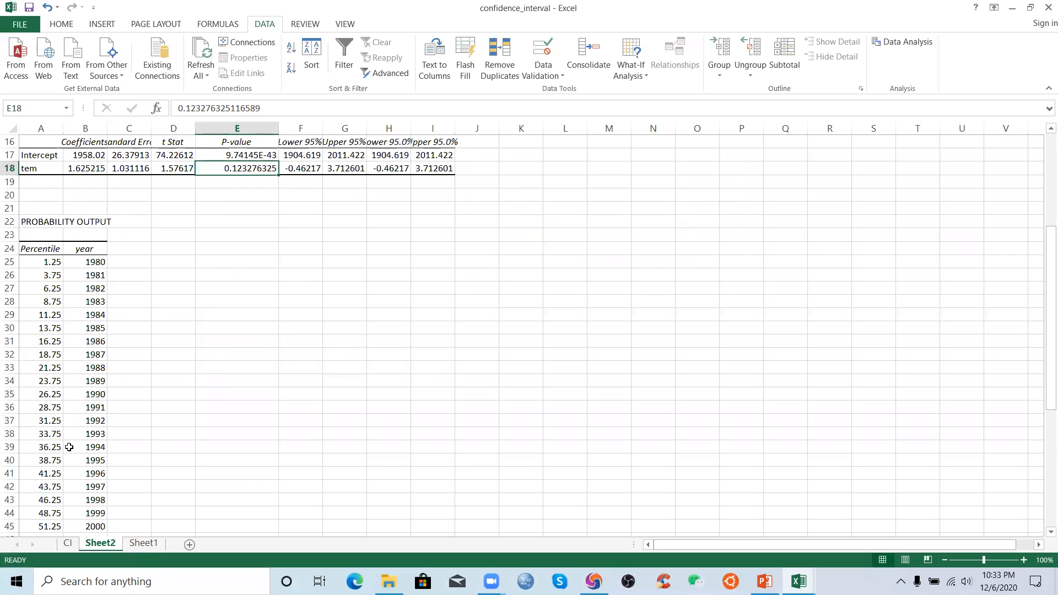
scroll(69, 447, "up", 5)
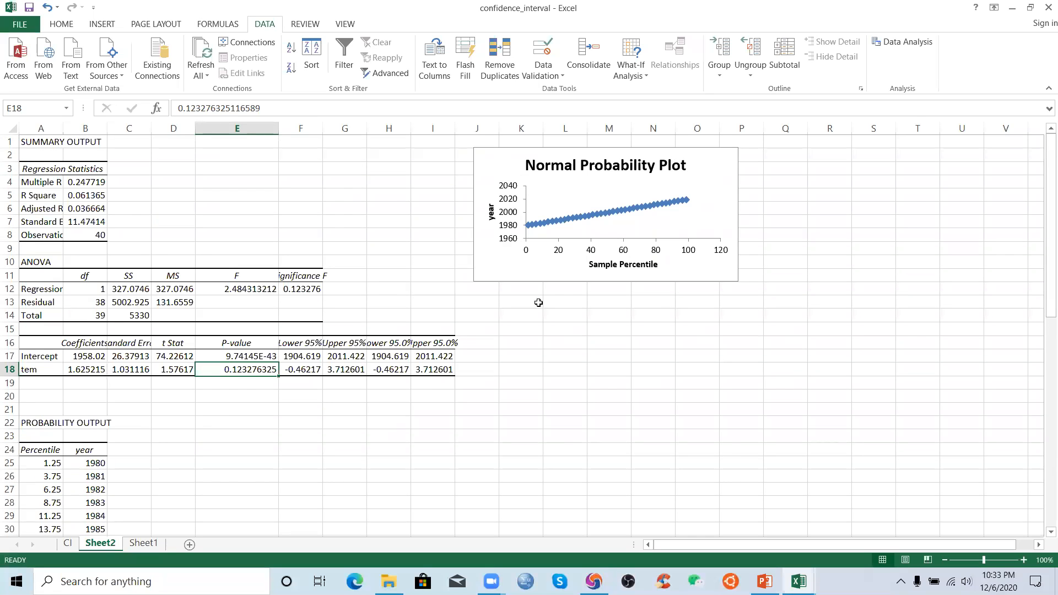
Examine the Lower 95% and Upper 95% confidence bounds for the Intercept and tem rows.
left_click(331, 356)
left_click(302, 353)
left_click(353, 342)
left_click(373, 343)
left_click(352, 356)
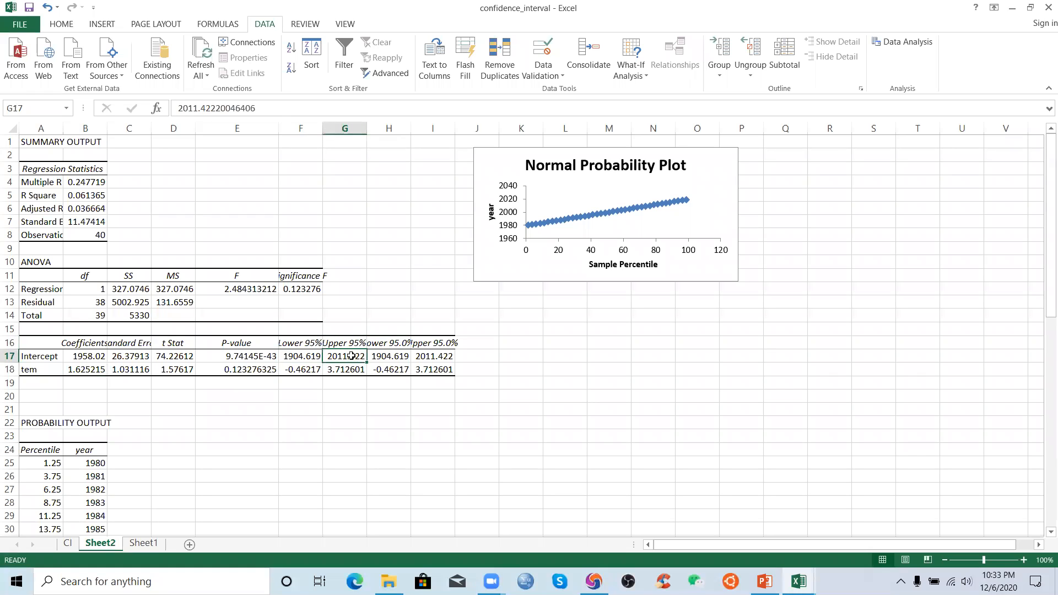
left_click(361, 369)
left_click(329, 339)
left_click(293, 341)
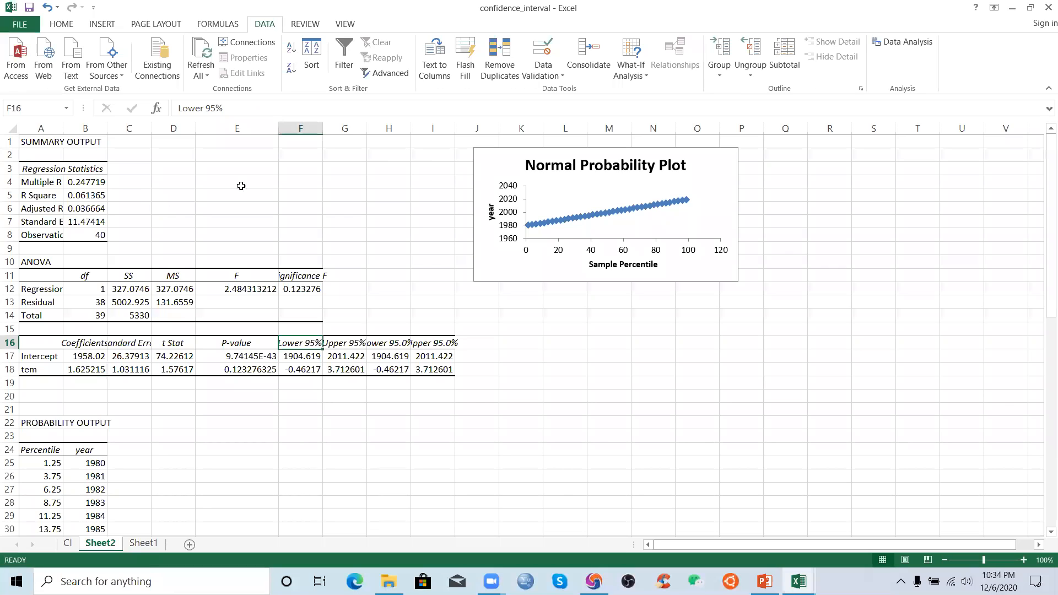
Widen column F of the output and examine the ANOVA table's df, SS, MS and Significance F.
left_click_drag(320, 128, 353, 127)
left_click(96, 274)
left_click(98, 289)
left_click(99, 314)
left_click(88, 275)
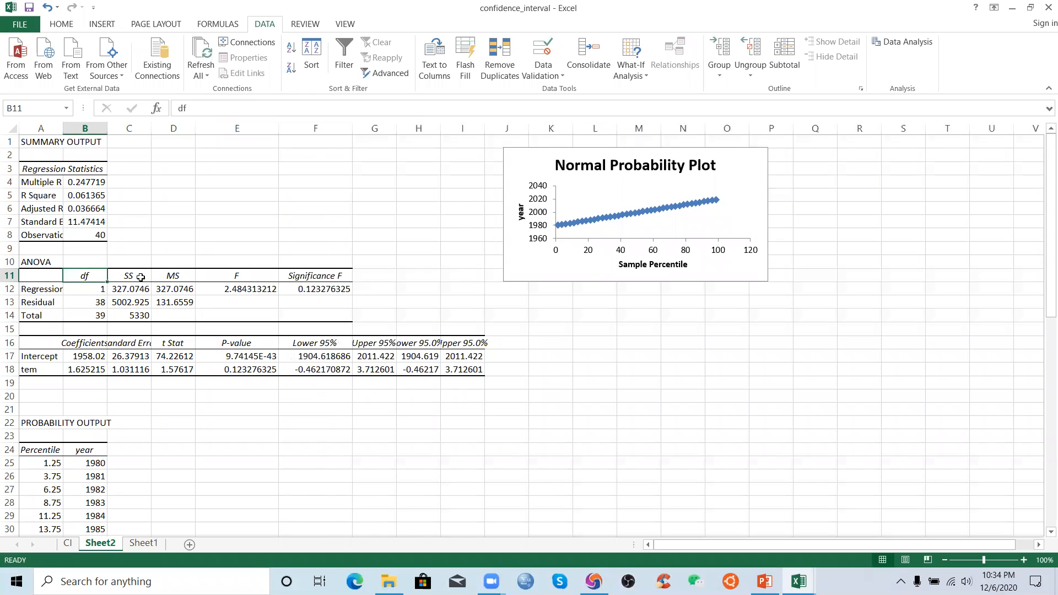
left_click_drag(131, 275, 175, 276)
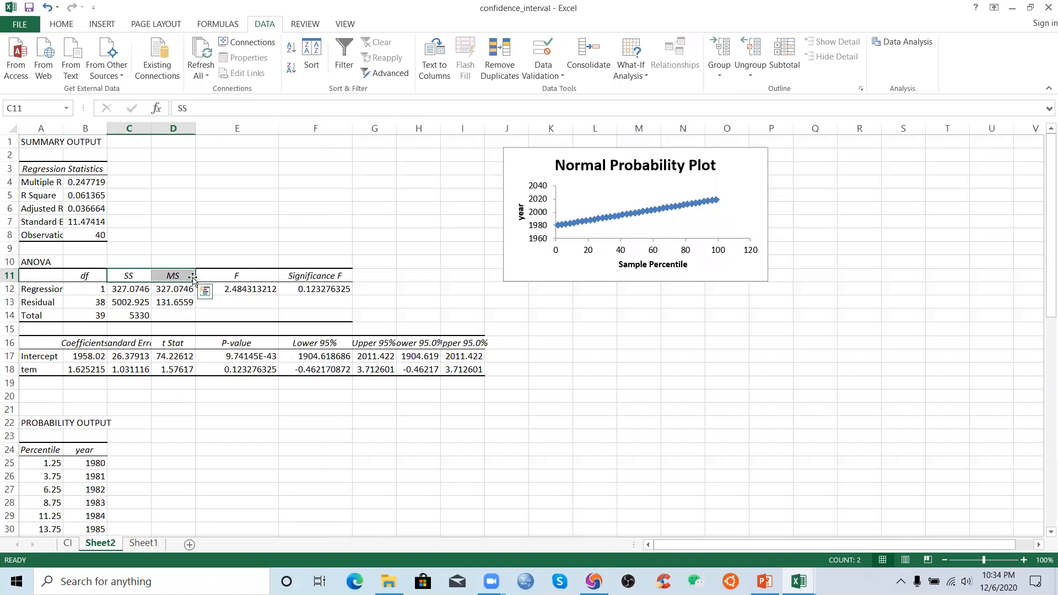
left_click(326, 280)
left_click(345, 290)
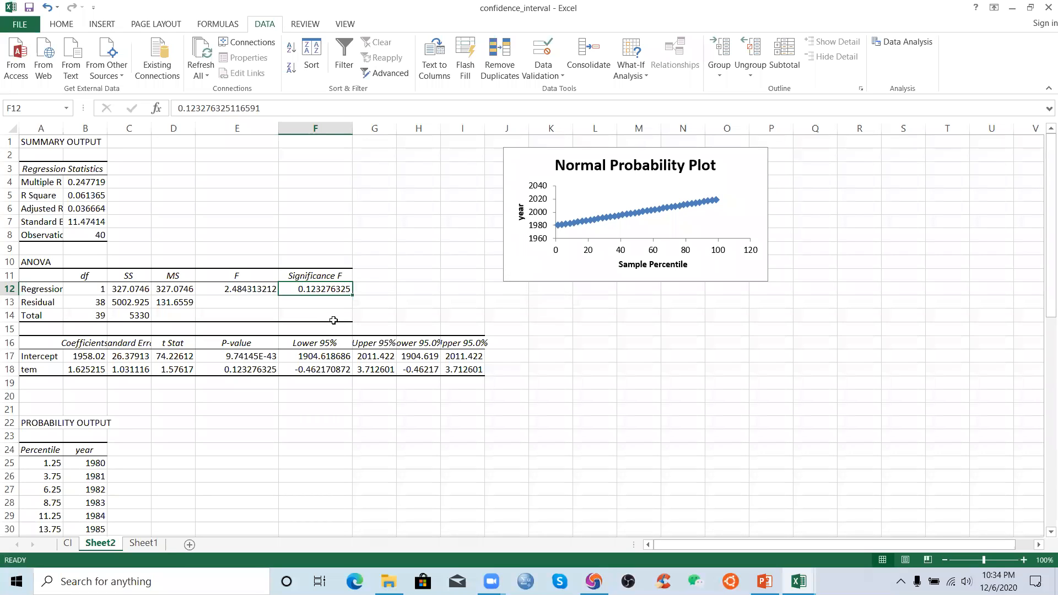
Compare the tem P-value on Sheet2 with the source year and temperature data on Sheet1.
left_click(156, 547)
left_click(259, 372)
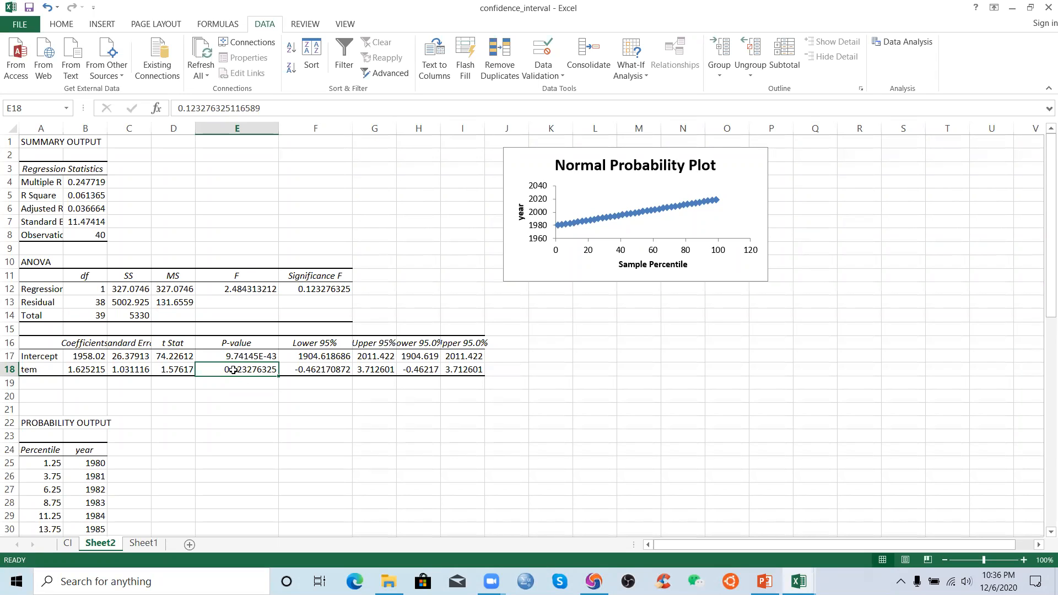
left_click(143, 543)
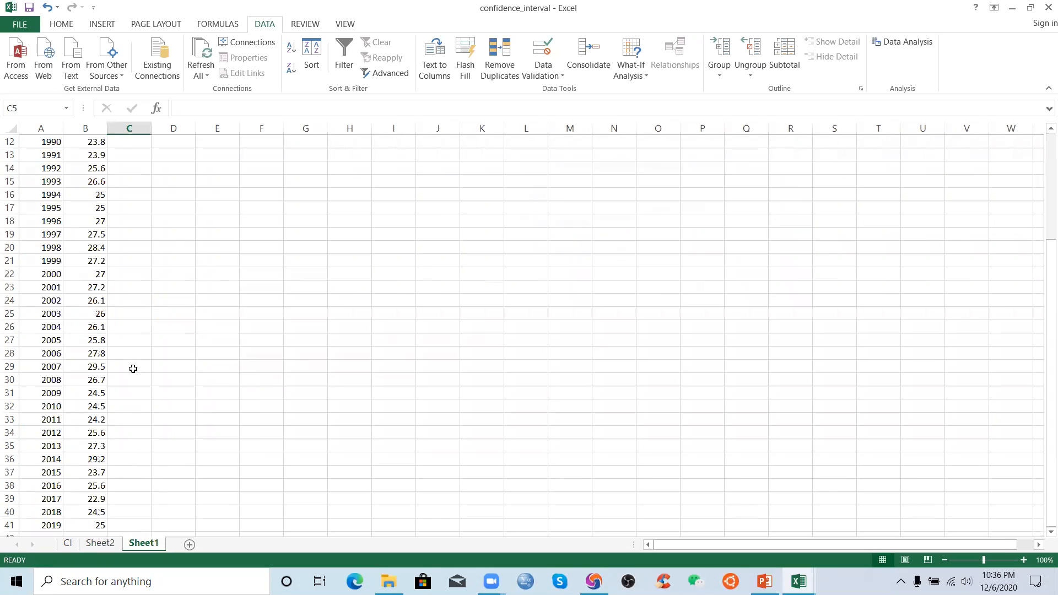
scroll(82, 342, "up", 4)
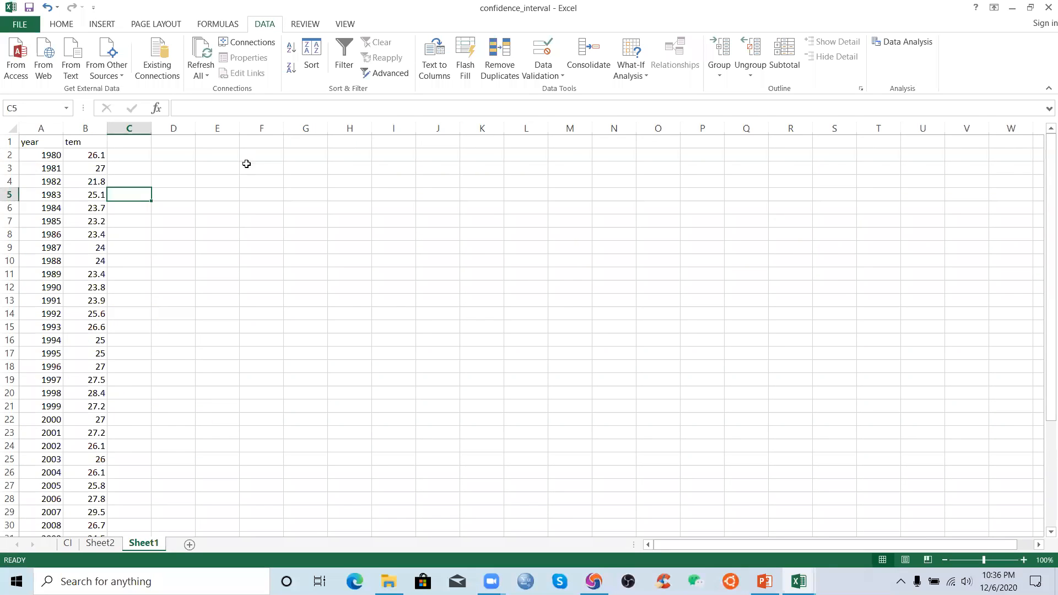
left_click(101, 543)
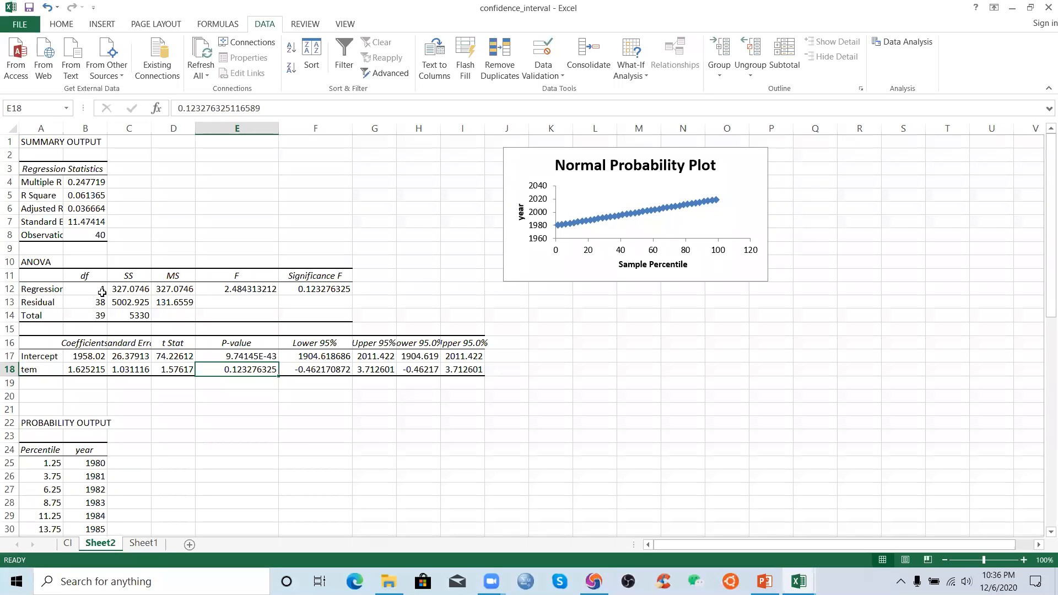
Examine the degrees of freedom of the Regression row in the ANOVA table.
left_click(92, 275)
left_click(97, 290)
left_click(88, 278)
left_click(92, 290)
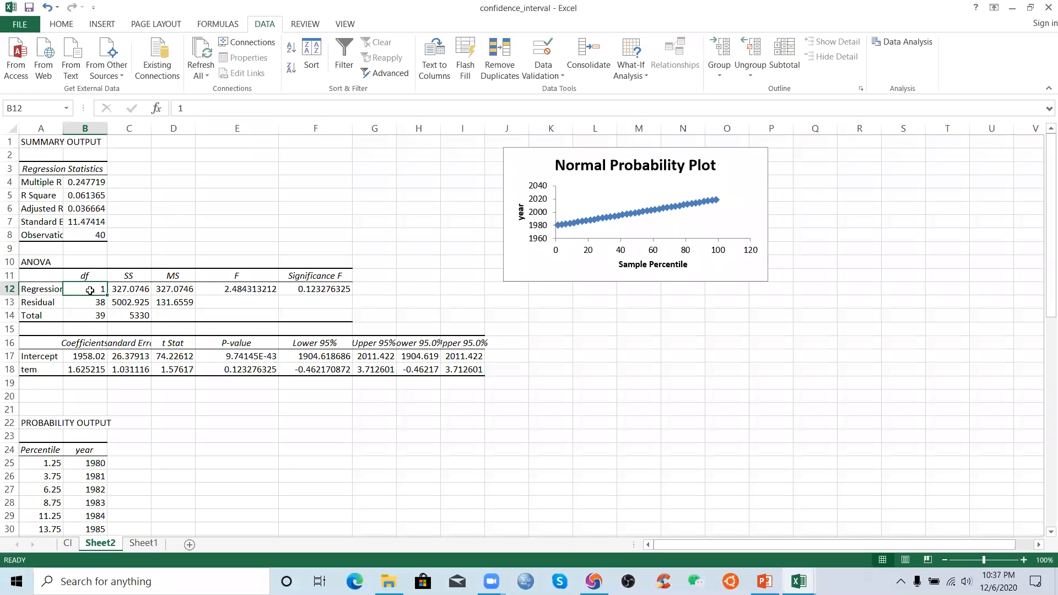
left_click(92, 274)
left_click(90, 286)
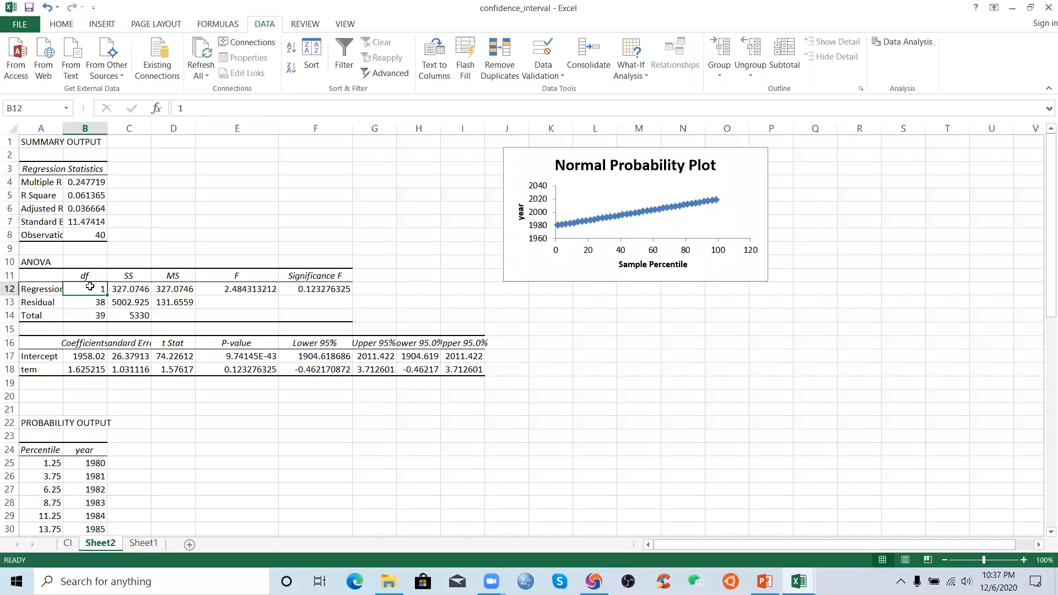